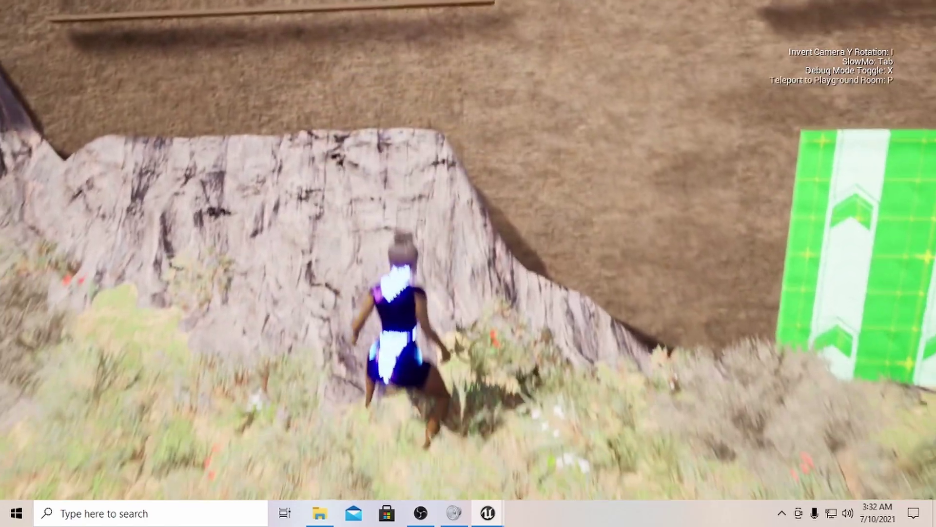
Test the character in play mode by running and jumping across the grass field, and end the play session
{"action": "key", "text": "w"}
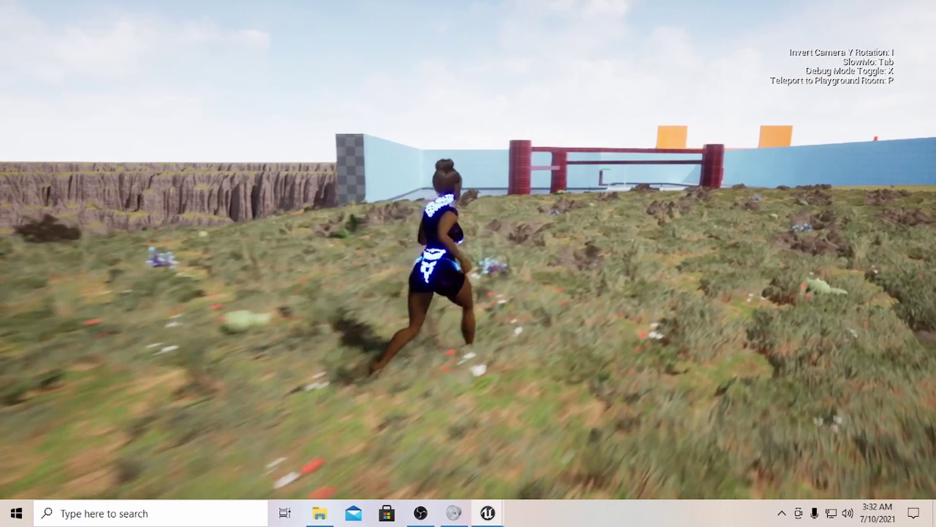
{"action": "key", "text": "space"}
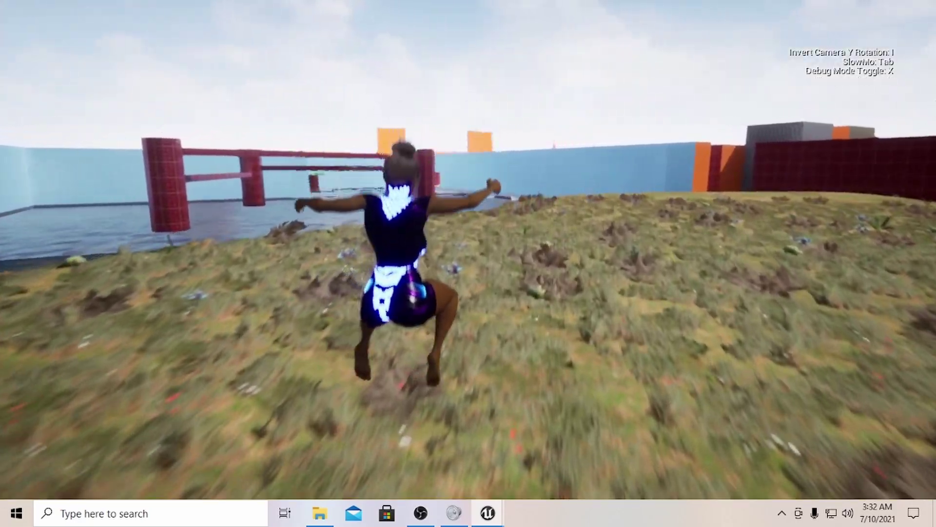
{"action": "key", "text": "w"}
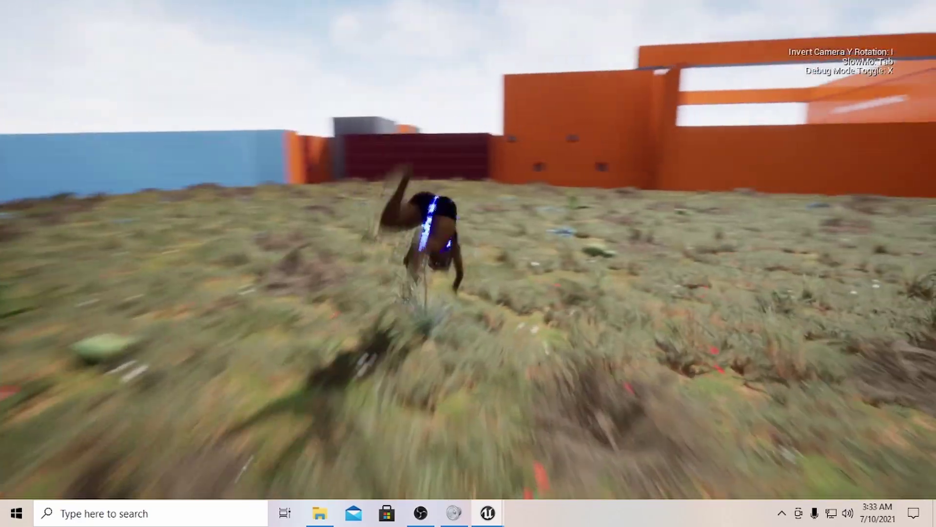
{"action": "key", "text": "w"}
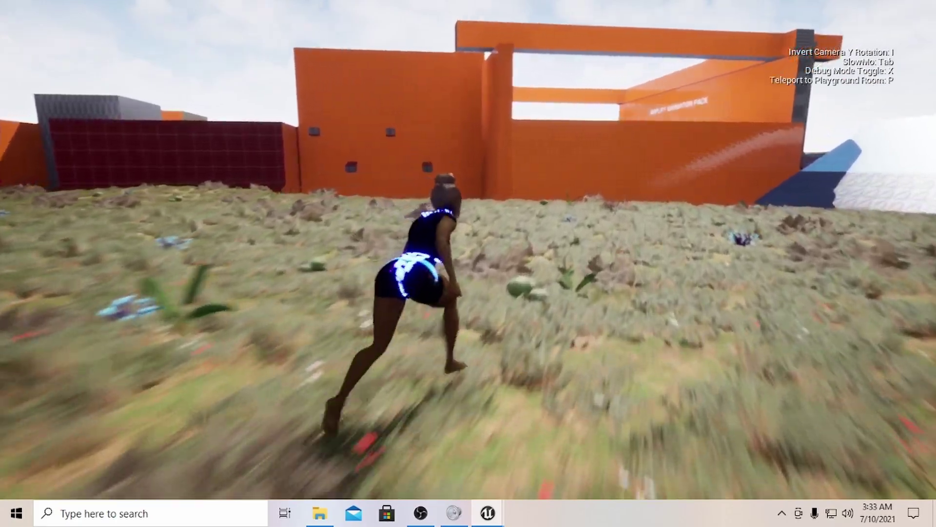
{"action": "key", "text": "space"}
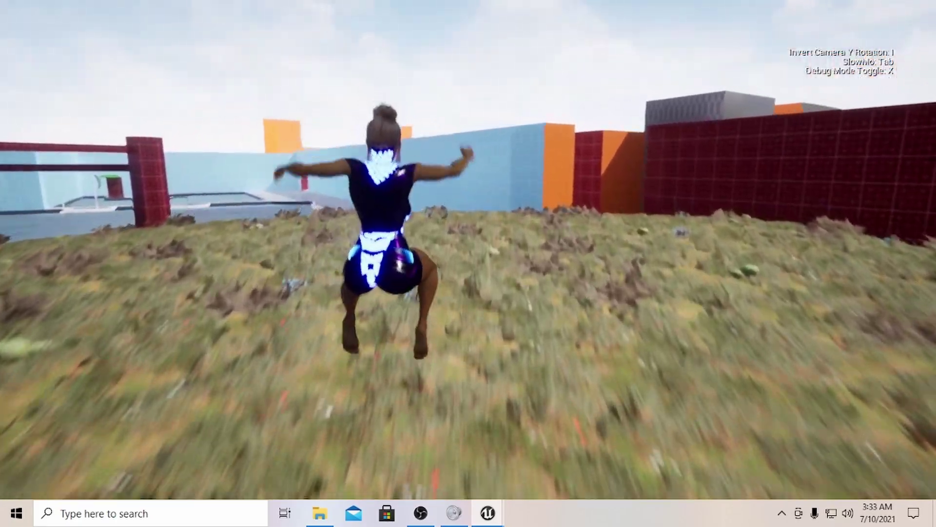
{"action": "key", "text": "w"}
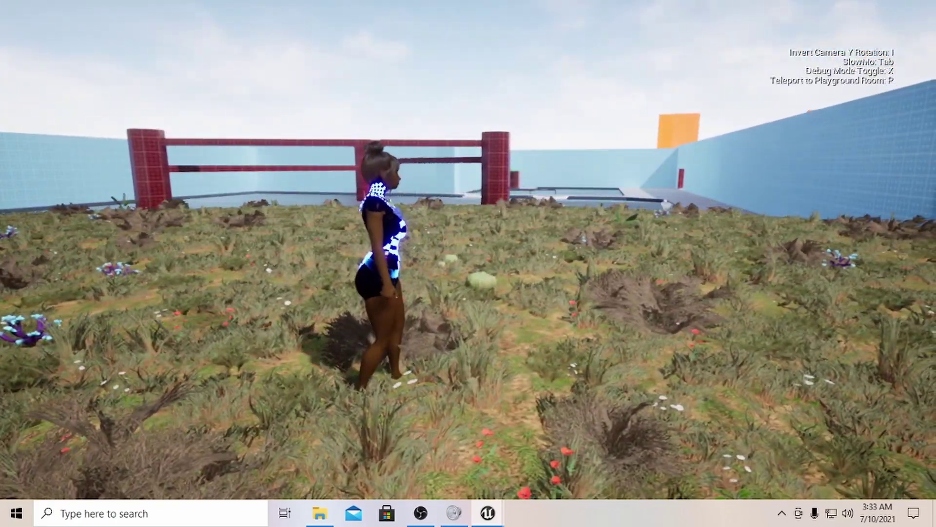
{"action": "key", "text": "Escape"}
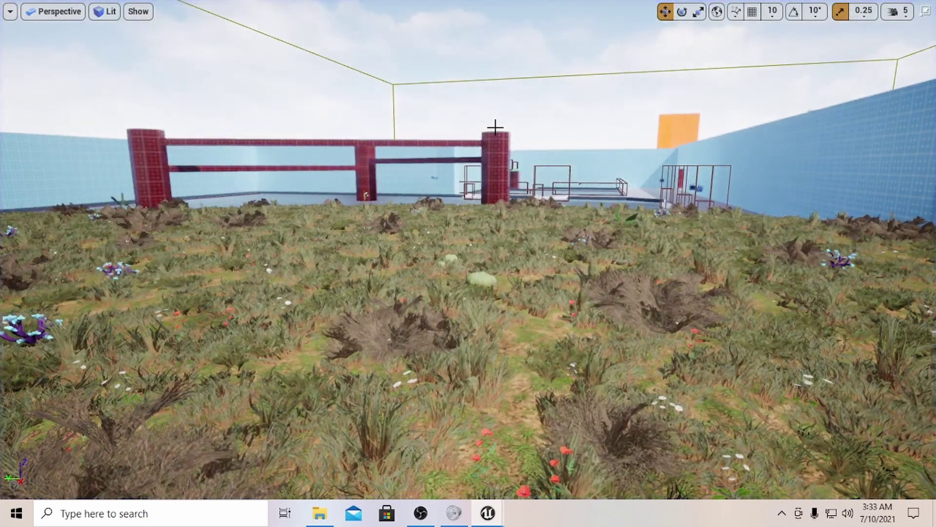
Switch to the blueprint editor window and select the character's Mesh component in BP_Character to check its Anim Class
{"action": "mouse_move", "coordinate": [488, 513]}
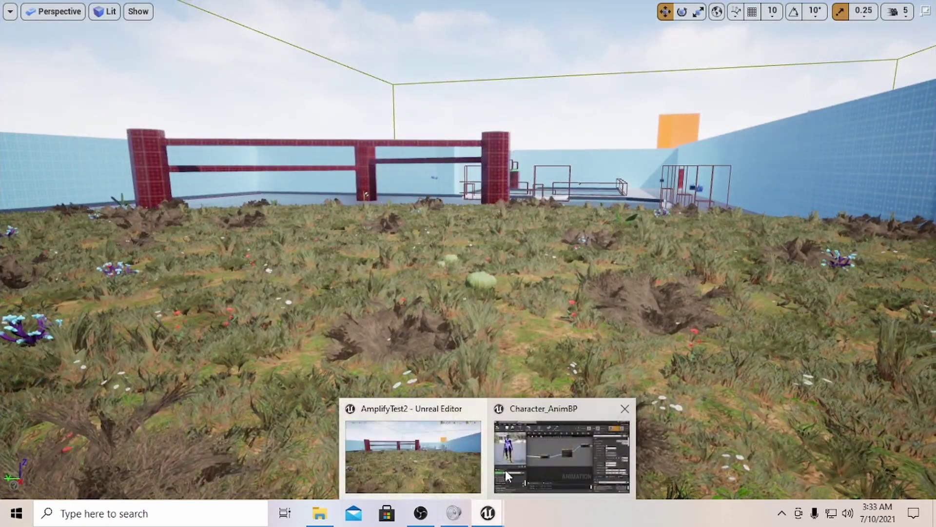
{"action": "mouse_move", "coordinate": [513, 456]}
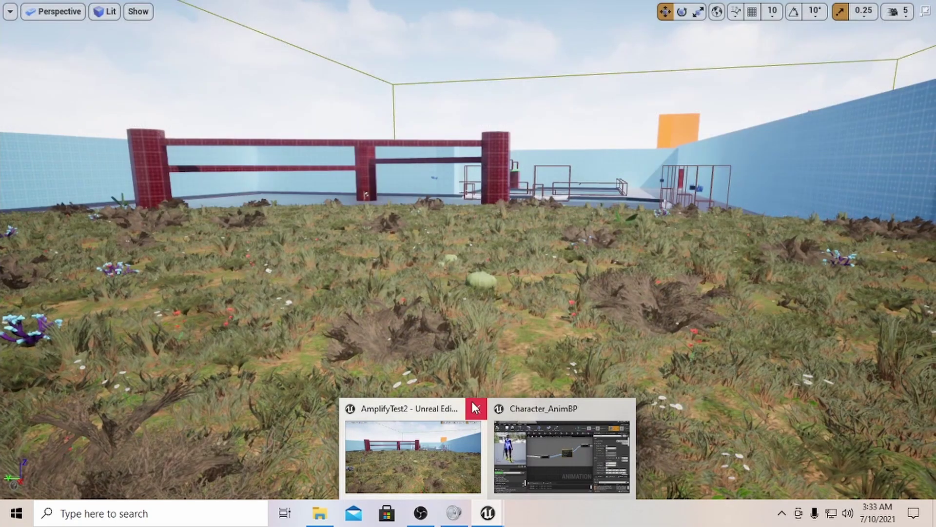
{"action": "left_click", "coordinate": [510, 432]}
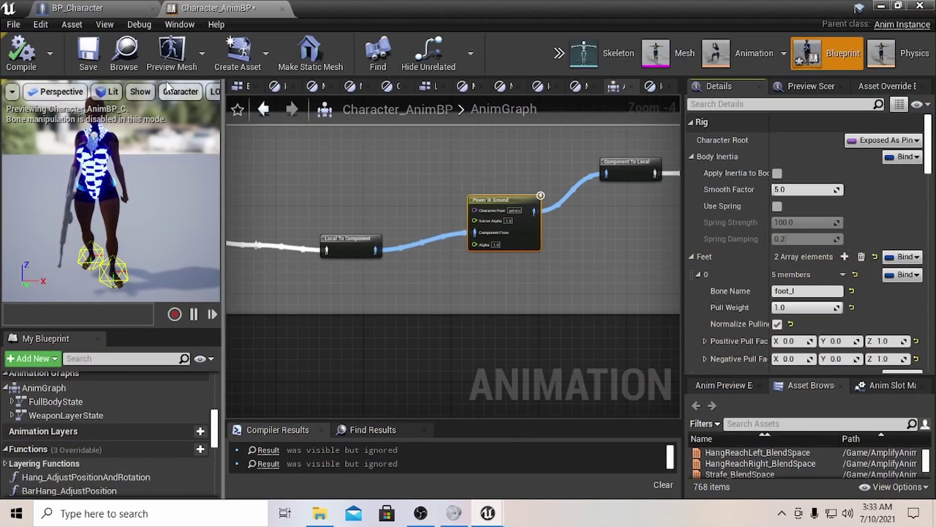
{"action": "left_click", "coordinate": [76, 11]}
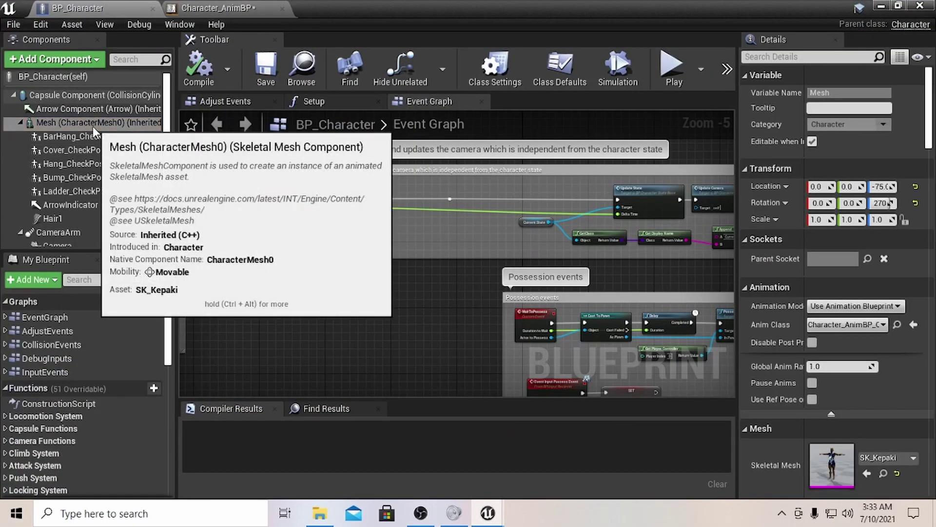
{"action": "left_click", "coordinate": [92, 125]}
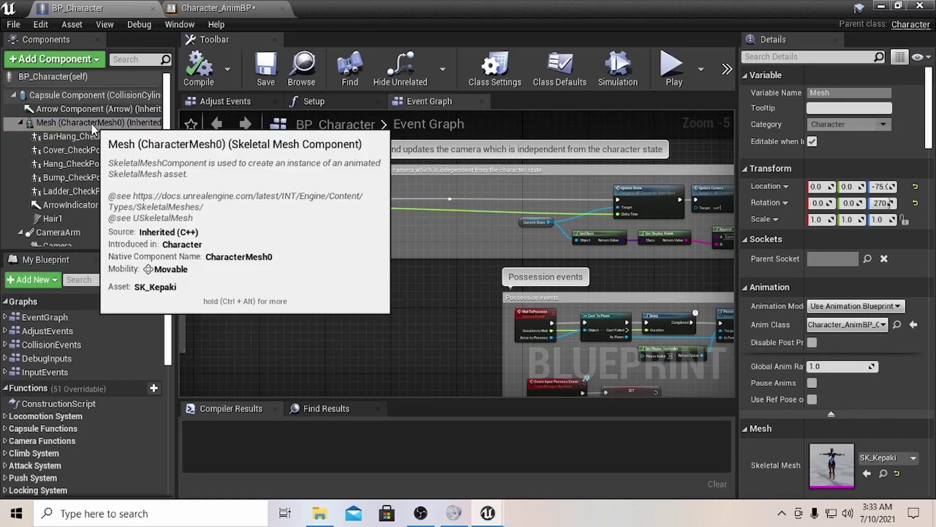
{"action": "left_click", "coordinate": [89, 124]}
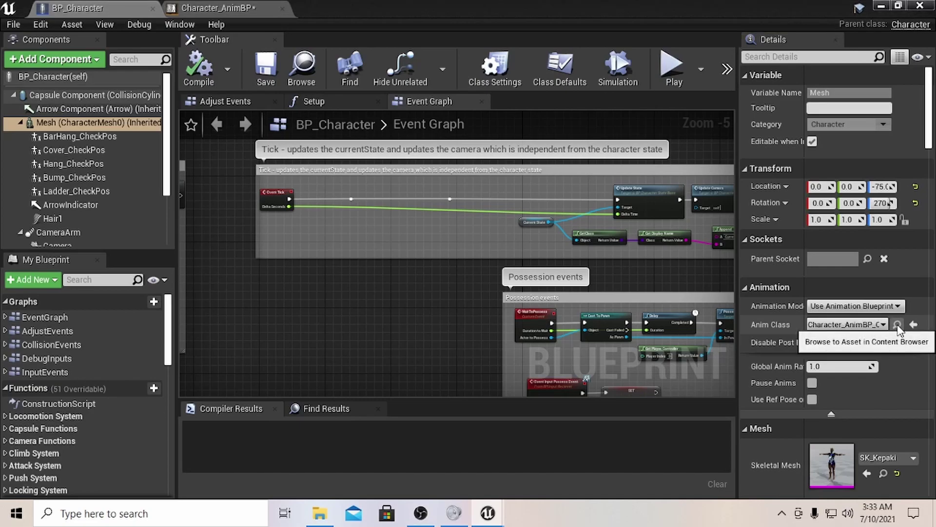
Return the level viewport to normal size, enlarge the Content Browser, and open Character_AnimBP from the Animation_Blueprints folder
{"action": "left_click", "coordinate": [898, 5]}
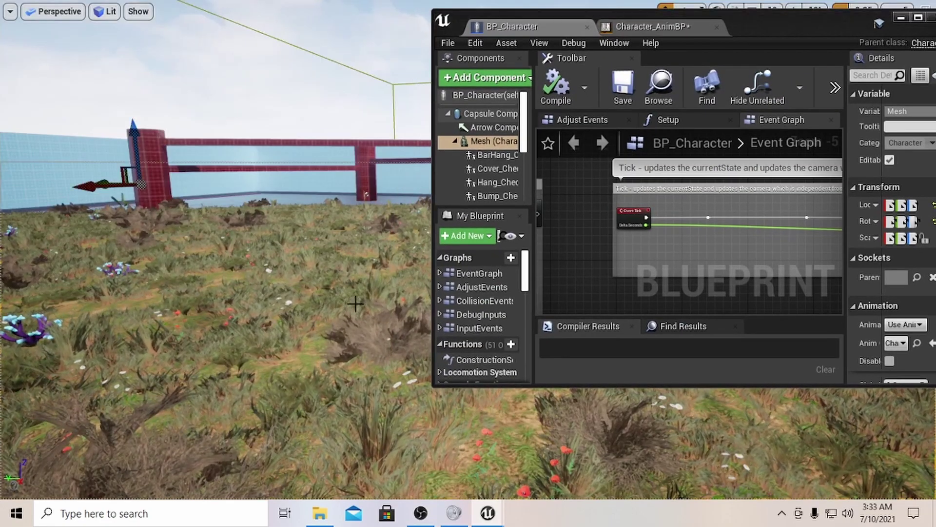
{"action": "key", "text": "F11"}
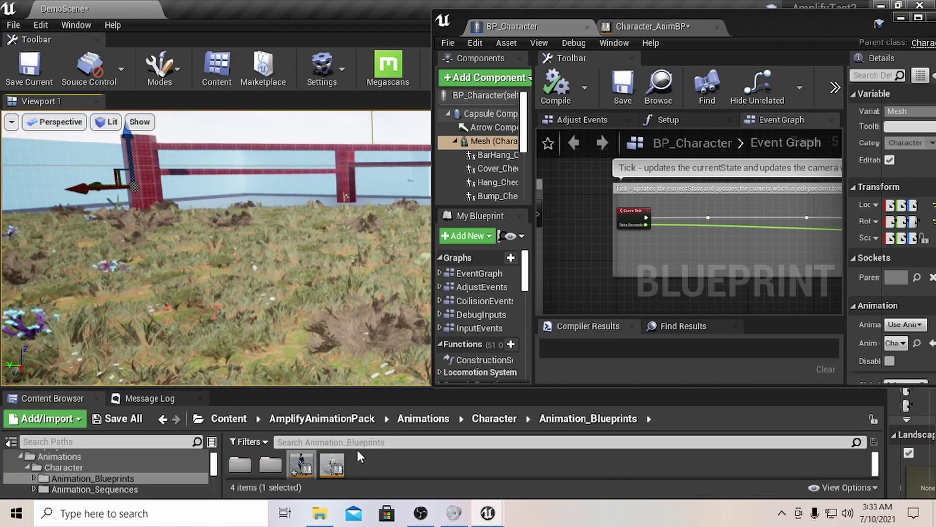
{"action": "left_click_drag", "start_coordinate": [345, 386], "coordinate": [345, 338]}
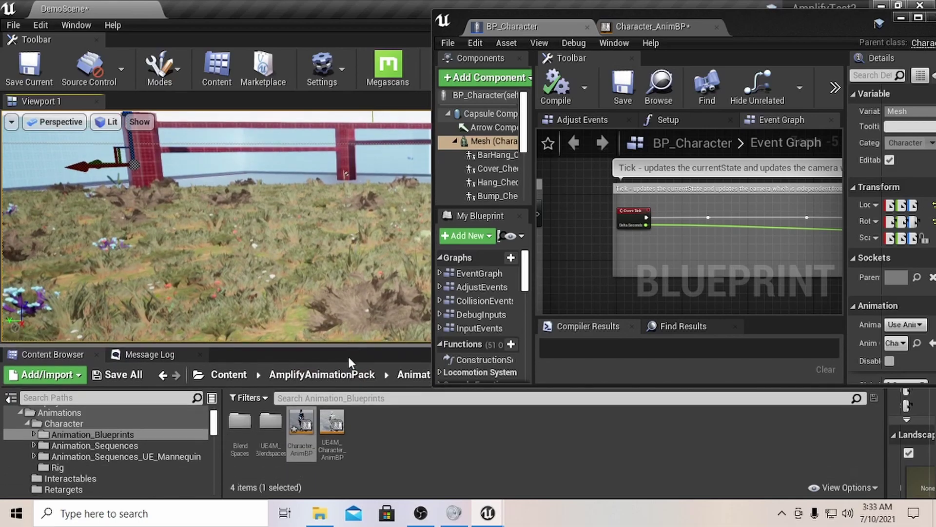
{"action": "double_click", "coordinate": [303, 421]}
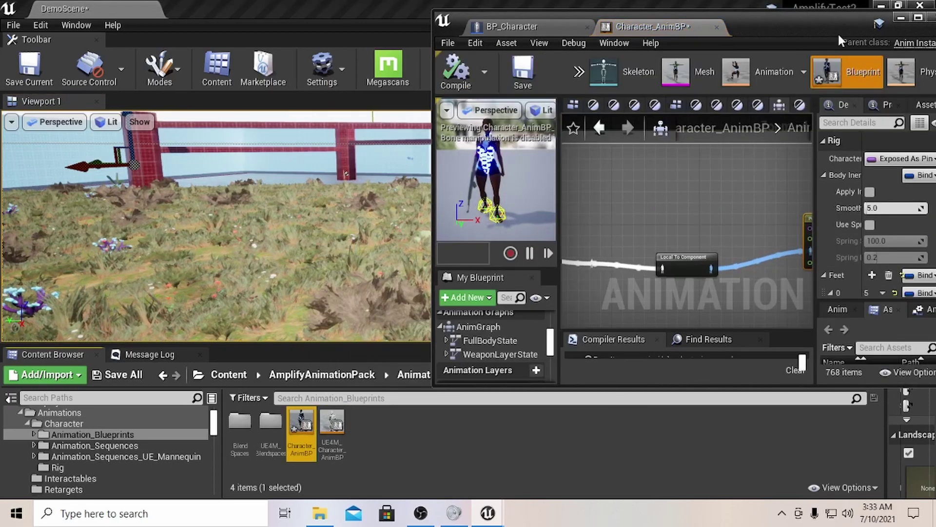
Maximize the animation blueprint editor and select the Power IK Ground node in the AnimGraph
{"action": "left_click", "coordinate": [917, 19]}
{"action": "left_click", "coordinate": [510, 282]}
{"action": "scroll", "coordinate": [510, 282], "scroll_direction": "down", "scroll_amount": 2}
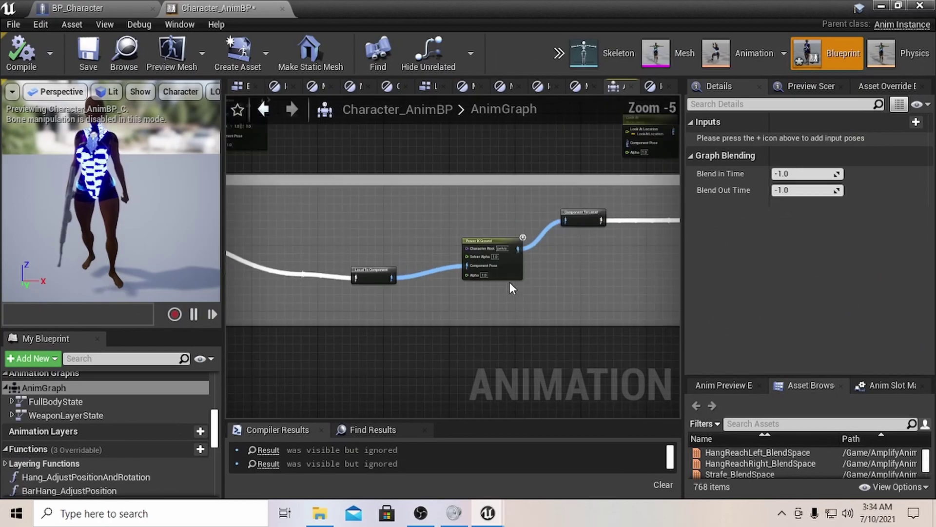
{"action": "left_click", "coordinate": [507, 270]}
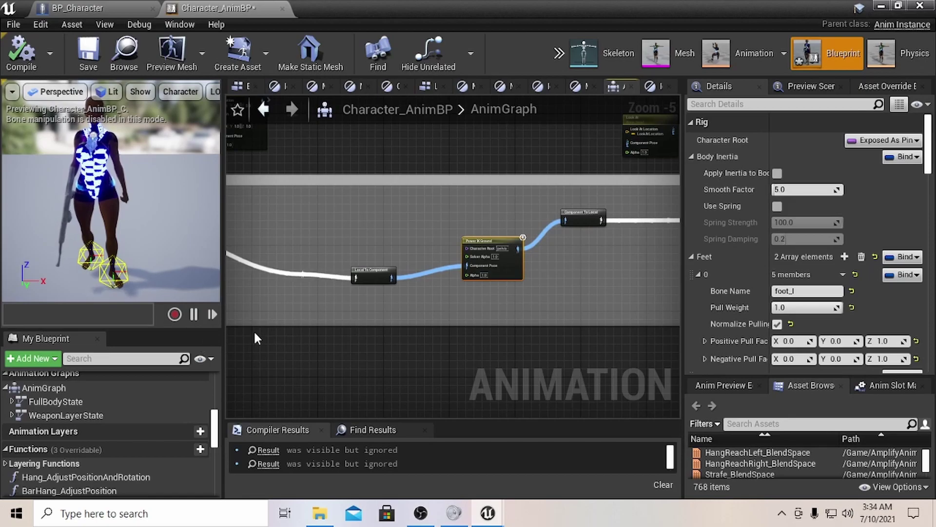
Open the Idle state inside FullBodyState, going through the Movement state and its MovementStates state machine
{"action": "double_click", "coordinate": [47, 402]}
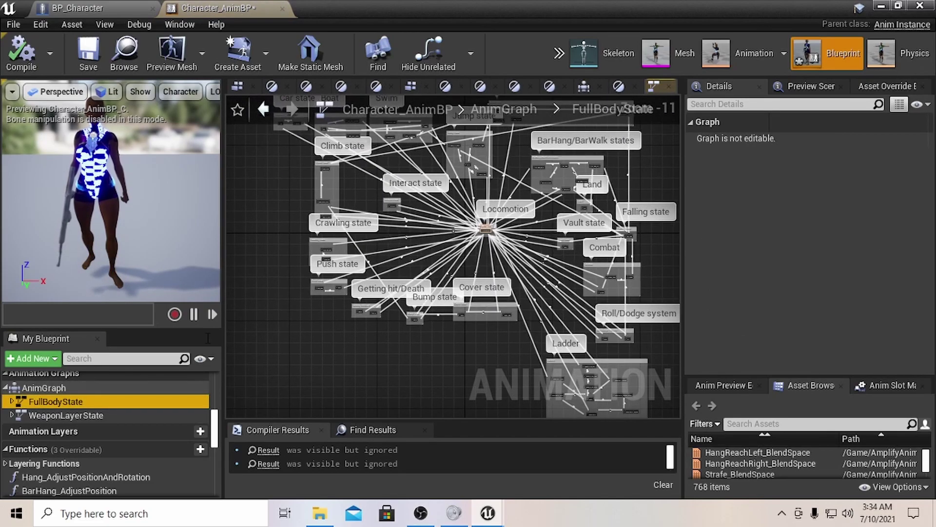
{"action": "scroll", "coordinate": [475, 234], "scroll_direction": "up", "scroll_amount": 9}
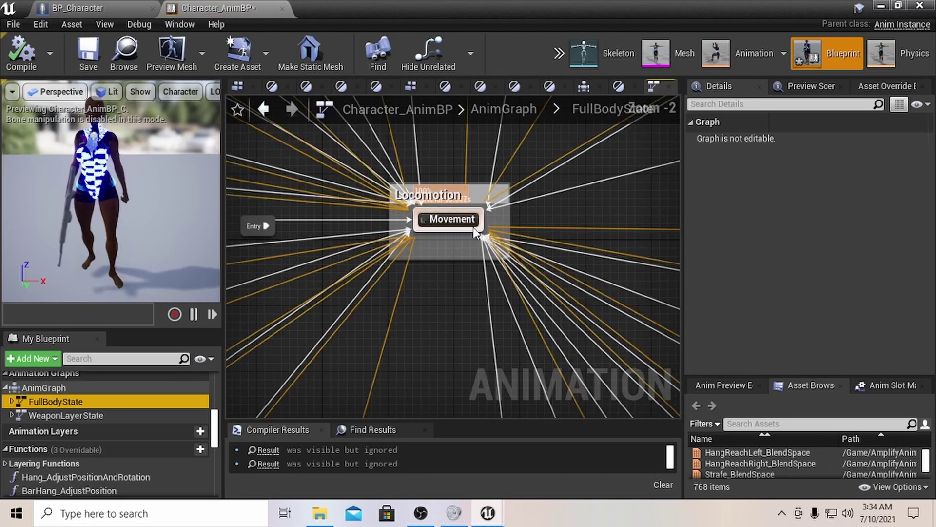
{"action": "double_click", "coordinate": [461, 221]}
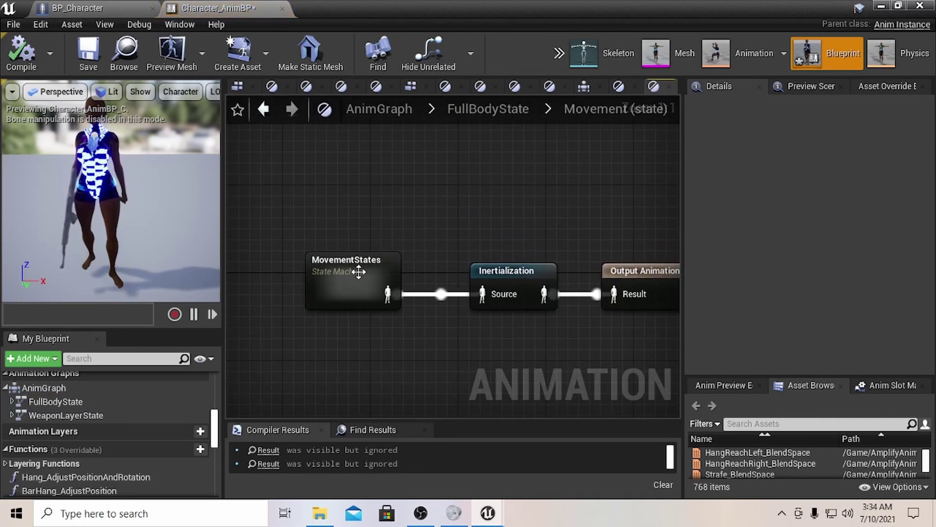
{"action": "double_click", "coordinate": [355, 290]}
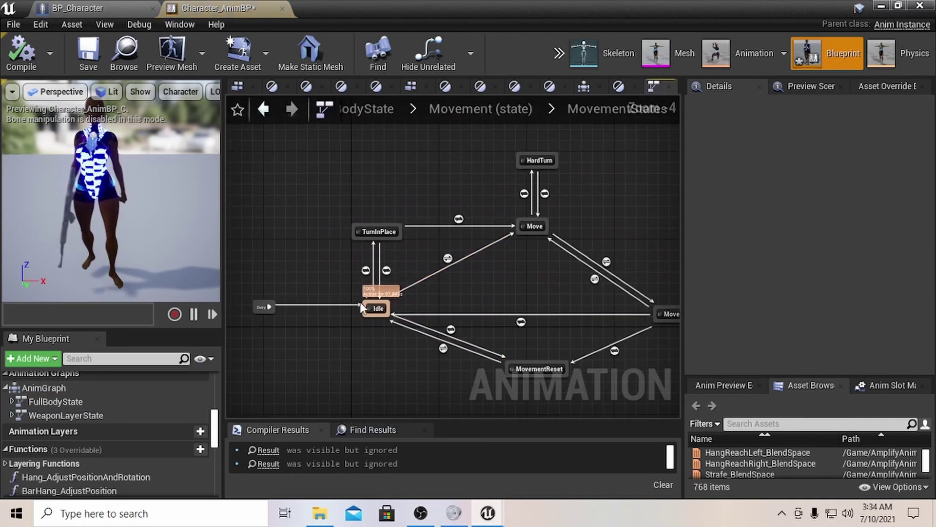
{"action": "double_click", "coordinate": [375, 308]}
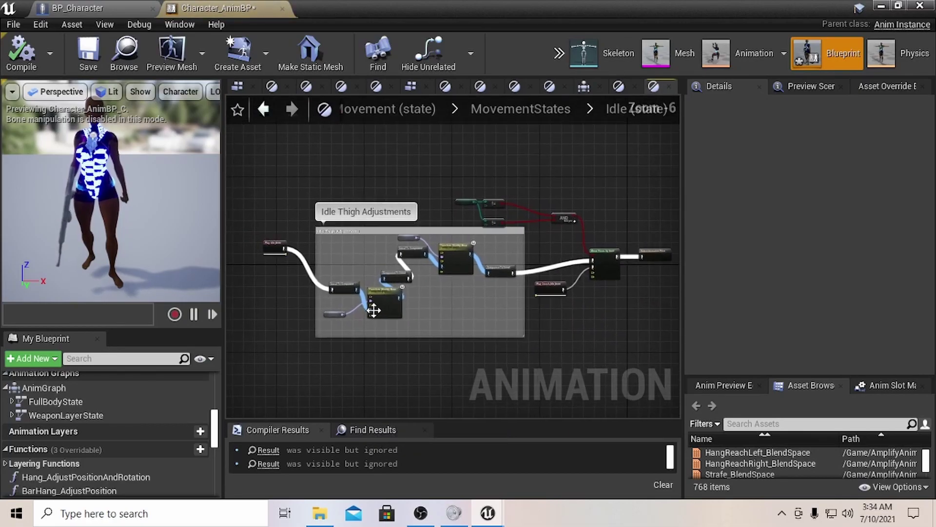
Examine the Idle Thigh Adjustments nodes and view the details of the Settle_LRotation variable
{"action": "scroll", "coordinate": [428, 320], "scroll_direction": "up", "scroll_amount": 2}
{"action": "right_click_drag", "start_coordinate": [431, 300], "coordinate": [477, 288]}
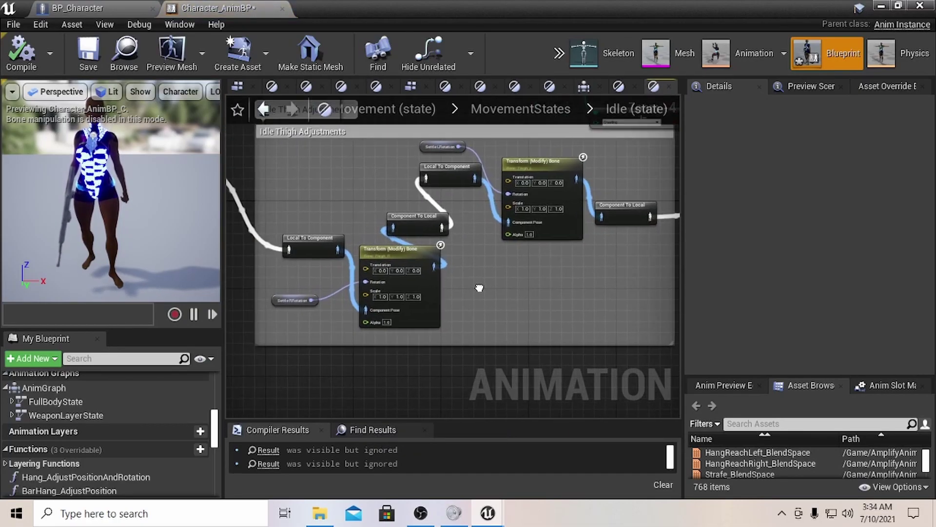
{"action": "scroll", "coordinate": [481, 288], "scroll_direction": "down", "scroll_amount": 2}
{"action": "scroll", "coordinate": [481, 288], "scroll_direction": "up", "scroll_amount": 2}
{"action": "scroll", "coordinate": [480, 287], "scroll_direction": "down", "scroll_amount": 2}
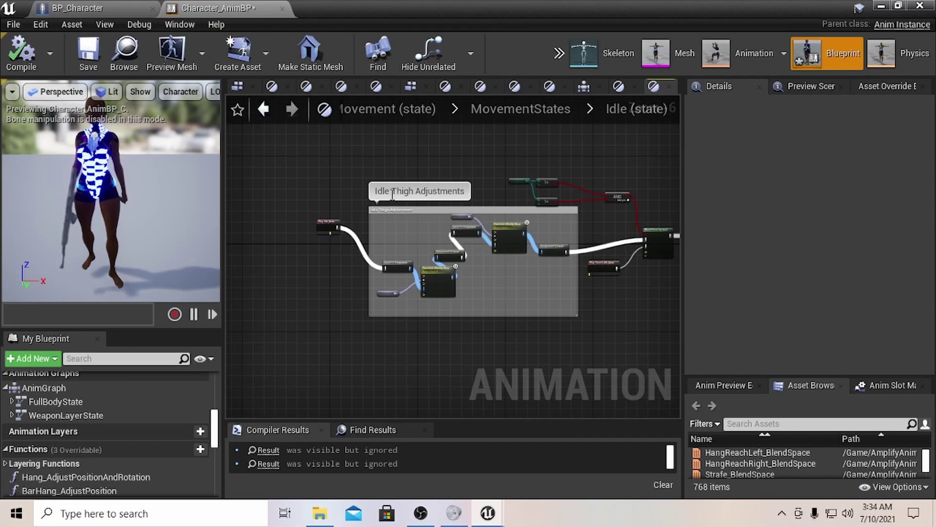
{"action": "scroll", "coordinate": [426, 219], "scroll_direction": "up", "scroll_amount": 2}
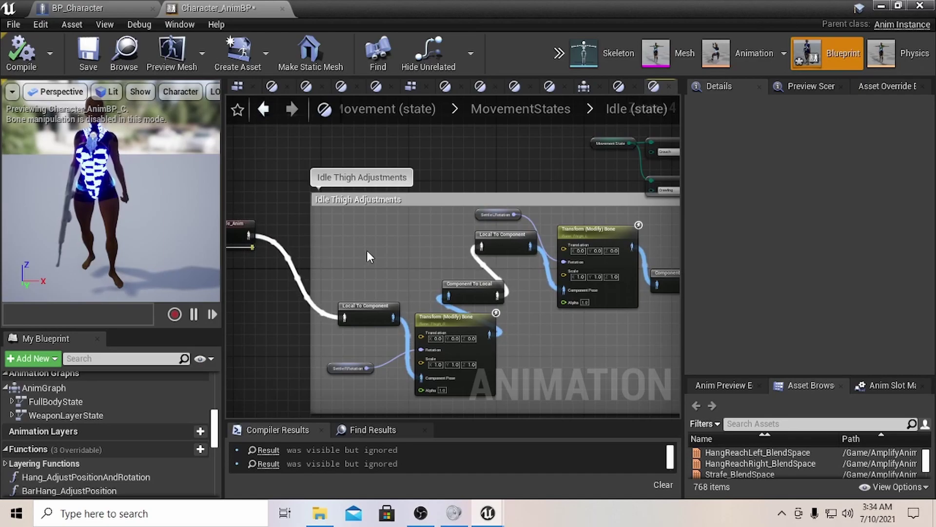
{"action": "right_click_drag", "start_coordinate": [400, 237], "coordinate": [381, 193]}
{"action": "left_click", "coordinate": [462, 171]}
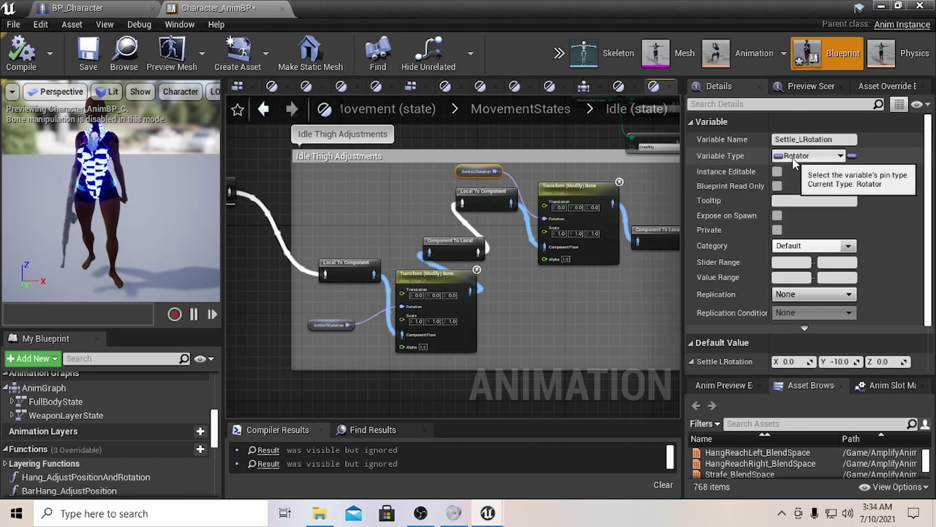
Add a new Rotator variable to the animation blueprint
{"action": "scroll", "coordinate": [136, 423], "scroll_direction": "down", "scroll_amount": 4}
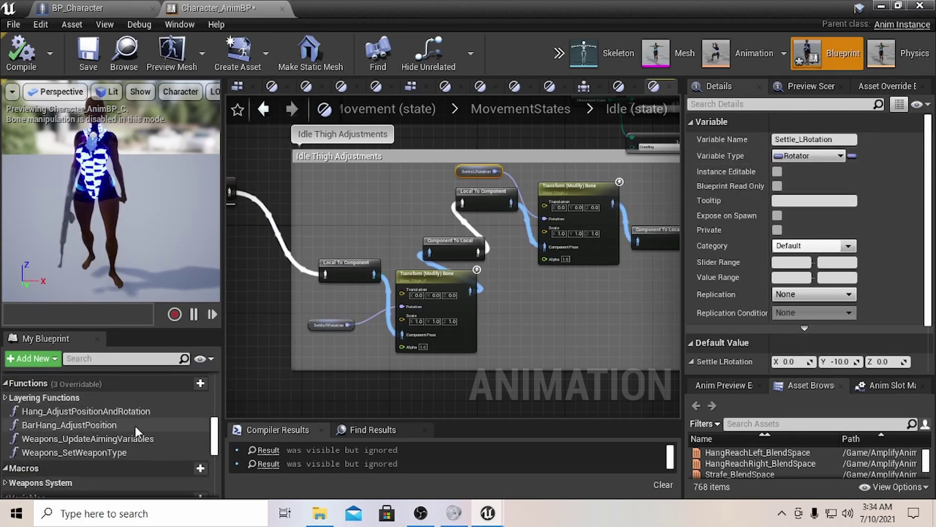
{"action": "scroll", "coordinate": [134, 423], "scroll_direction": "down", "scroll_amount": 3}
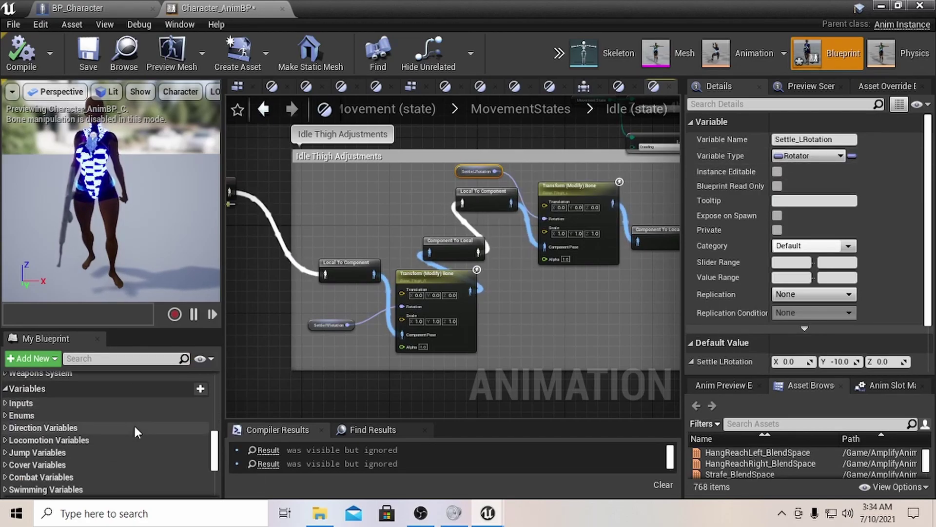
{"action": "left_click", "coordinate": [188, 391]}
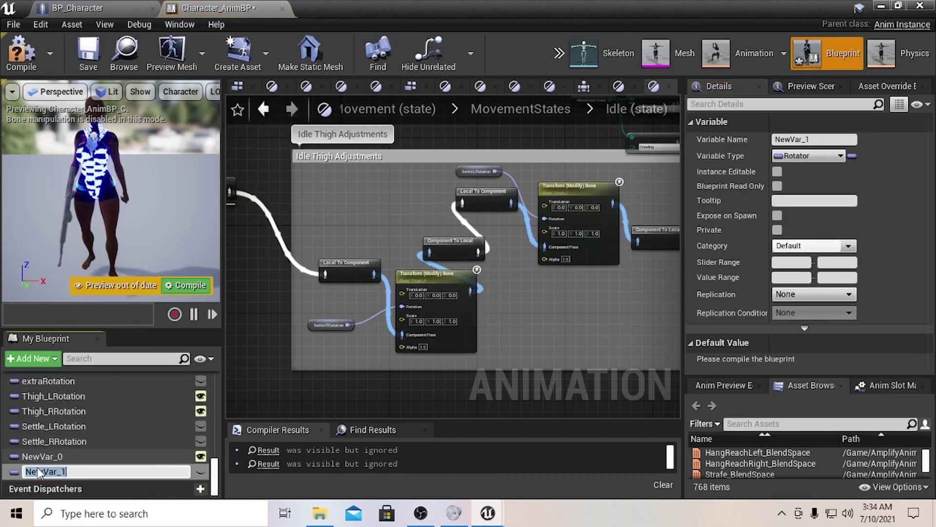
{"action": "left_click", "coordinate": [11, 472]}
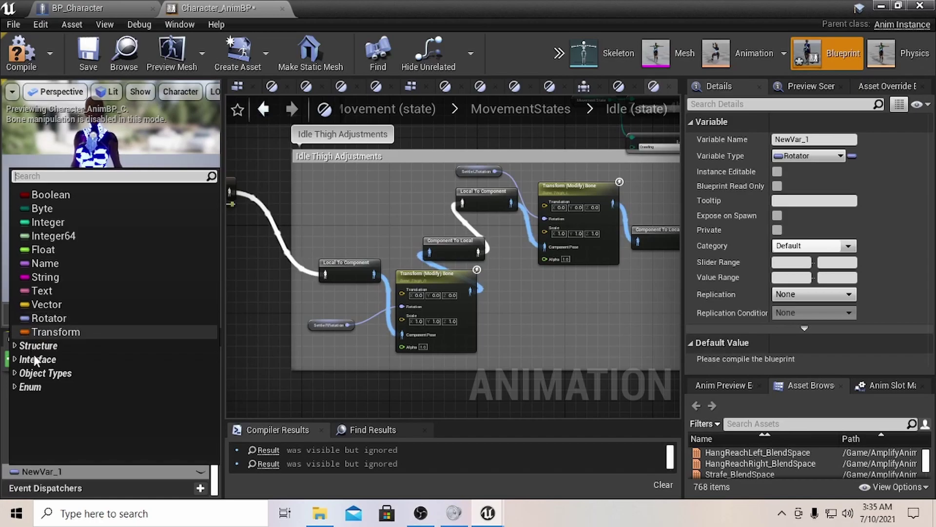
{"action": "left_click", "coordinate": [244, 390]}
Delete the NewVar_0 variable and select the newly added Rotator variable
{"action": "left_click", "coordinate": [66, 455]}
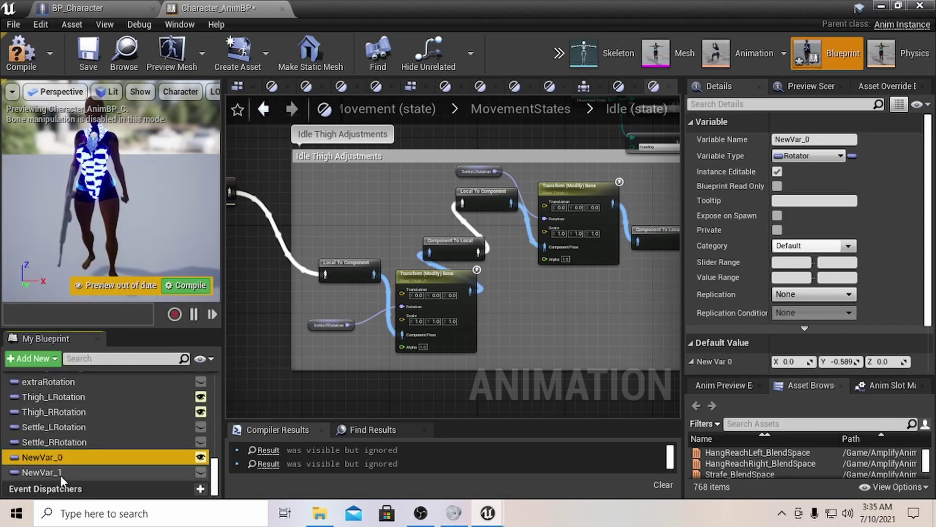
{"action": "left_click", "coordinate": [61, 473]}
{"action": "left_click", "coordinate": [60, 462]}
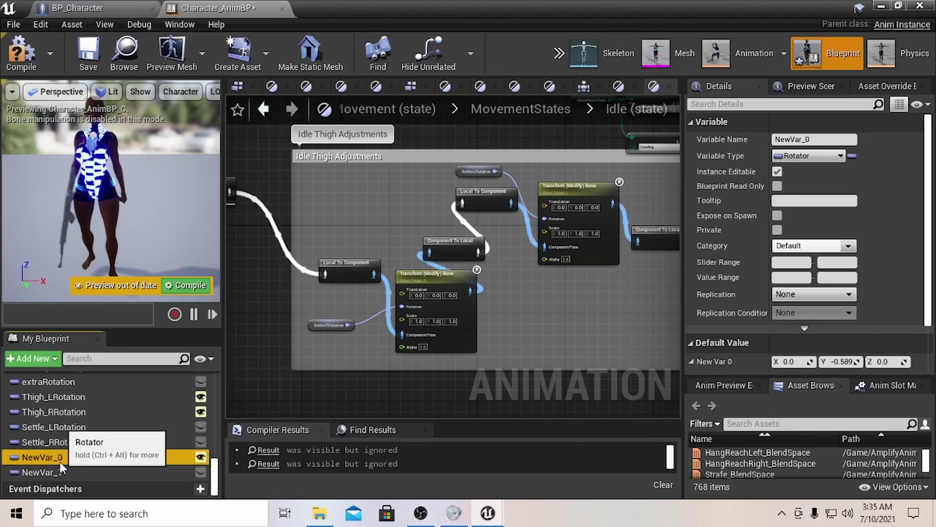
{"action": "key", "text": "Delete"}
{"action": "left_click", "coordinate": [55, 469]}
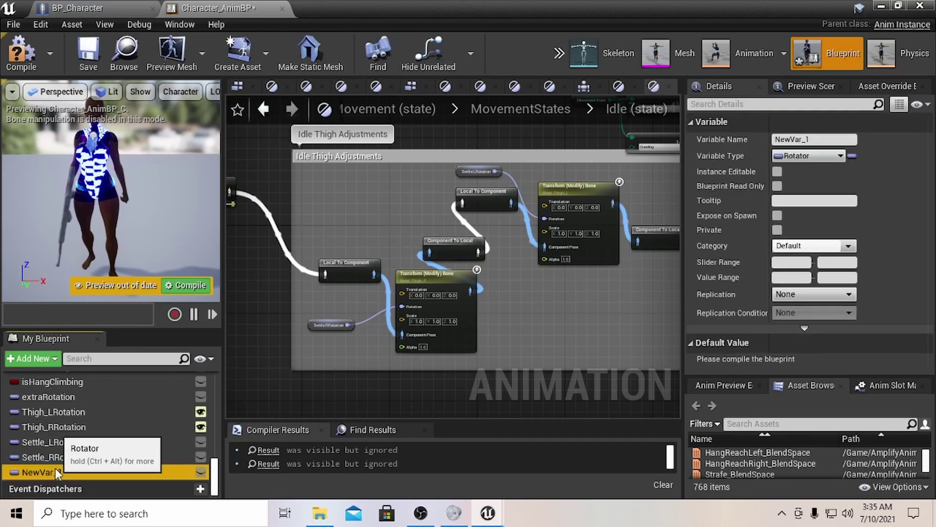
Delete the NewVar_1 variable and view the default X, Y and Z rotation of the Thigh_LRotation variable
{"action": "key", "text": "Delete"}
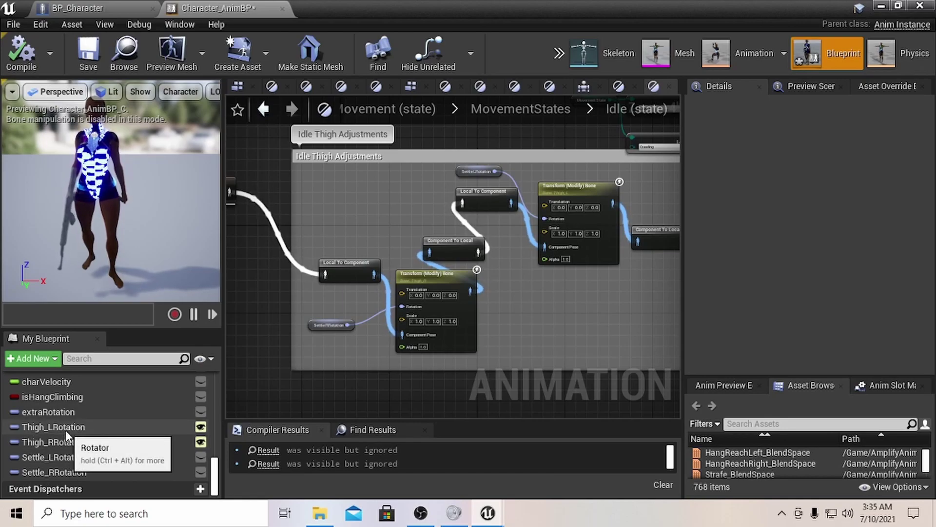
{"action": "left_click", "coordinate": [65, 427]}
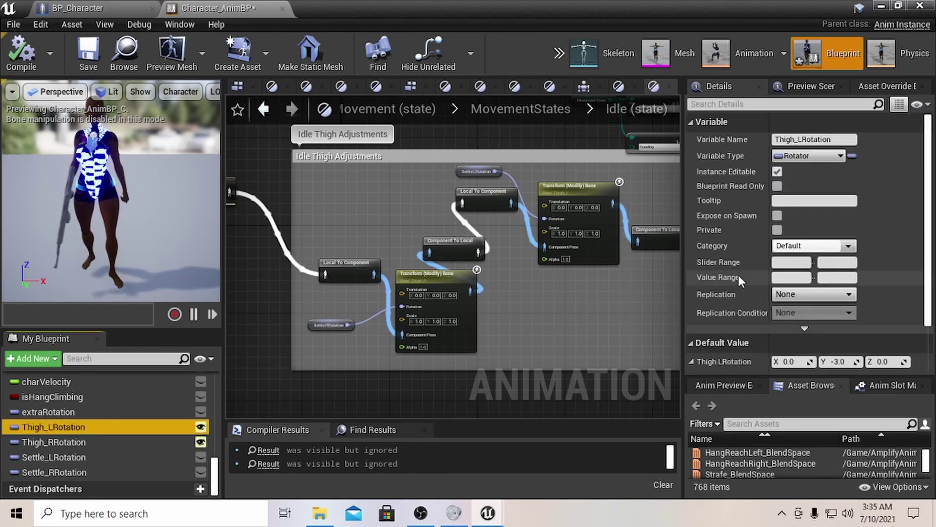
{"action": "scroll", "coordinate": [739, 275], "scroll_direction": "down", "scroll_amount": 2}
{"action": "left_click", "coordinate": [691, 305]}
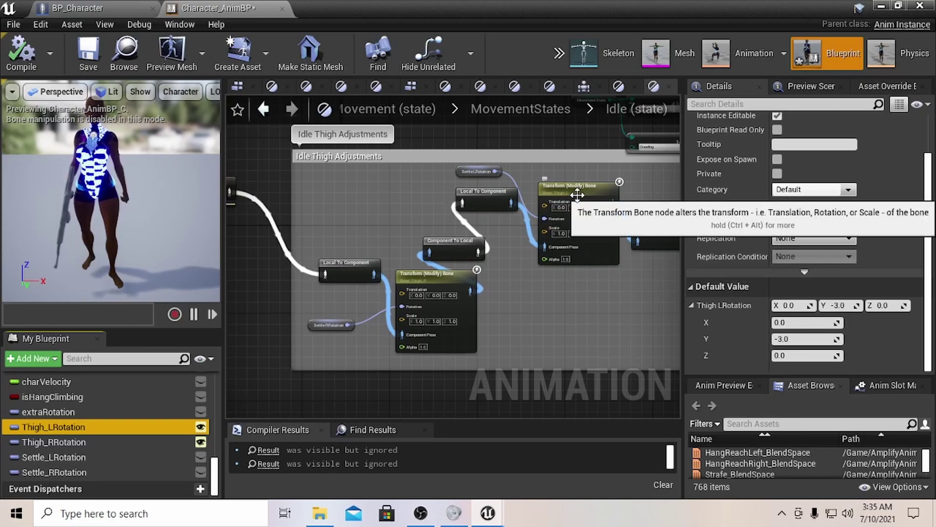
Look up the Local To Component conversion among the actions available from the Play Idle_Anim pose output
{"action": "left_click", "coordinate": [340, 277]}
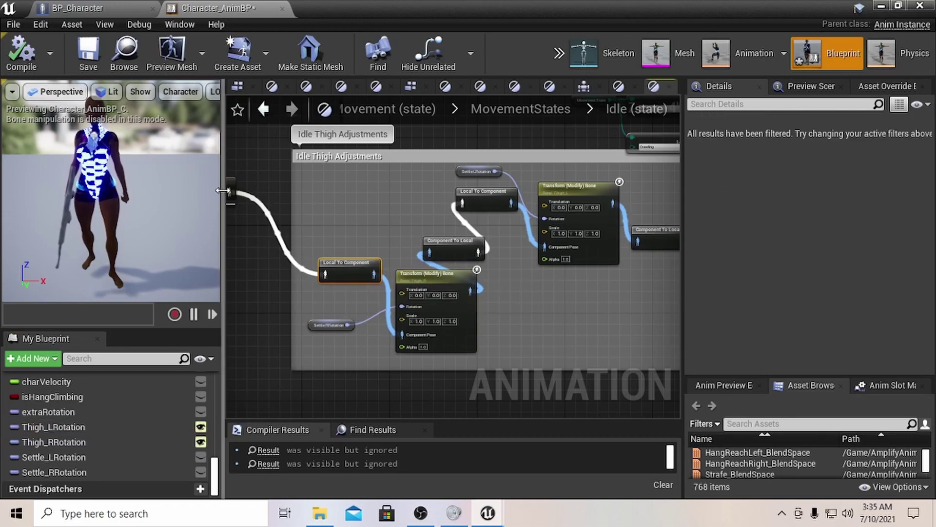
{"action": "left_click_drag", "start_coordinate": [230, 193], "coordinate": [322, 252]}
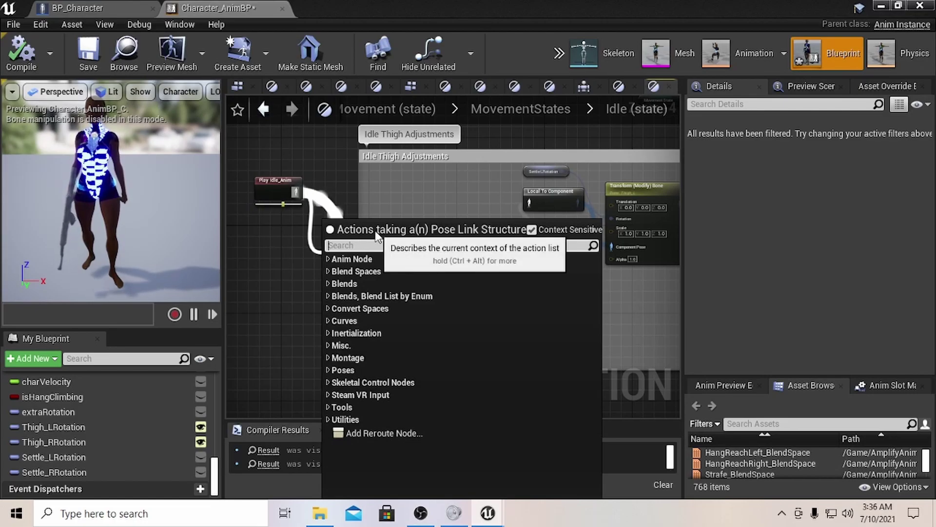
{"action": "type", "text": "comp"}
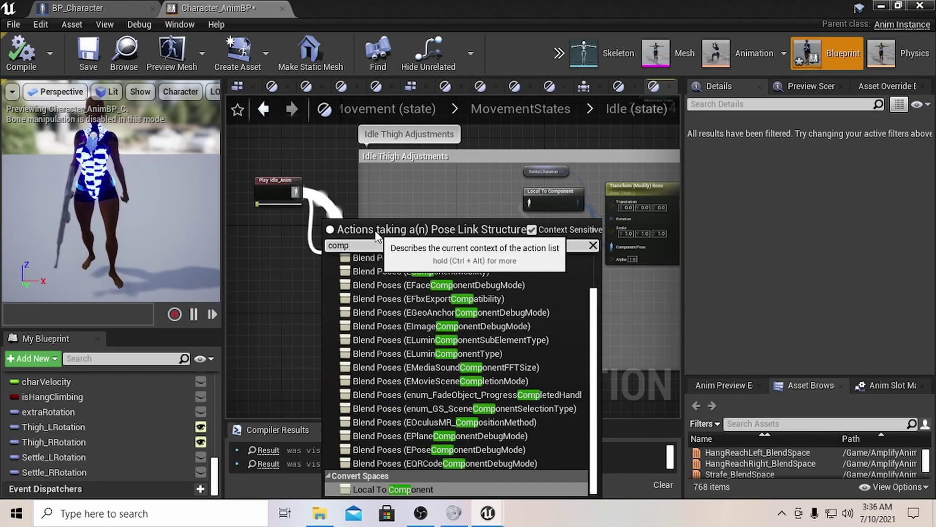
{"action": "type", "text": "ont"}
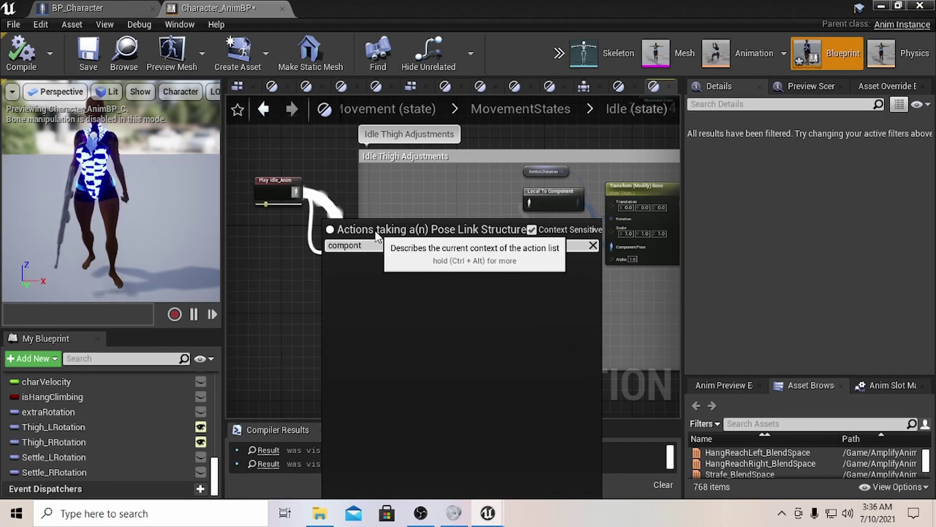
{"action": "key", "text": "BackSpace"}
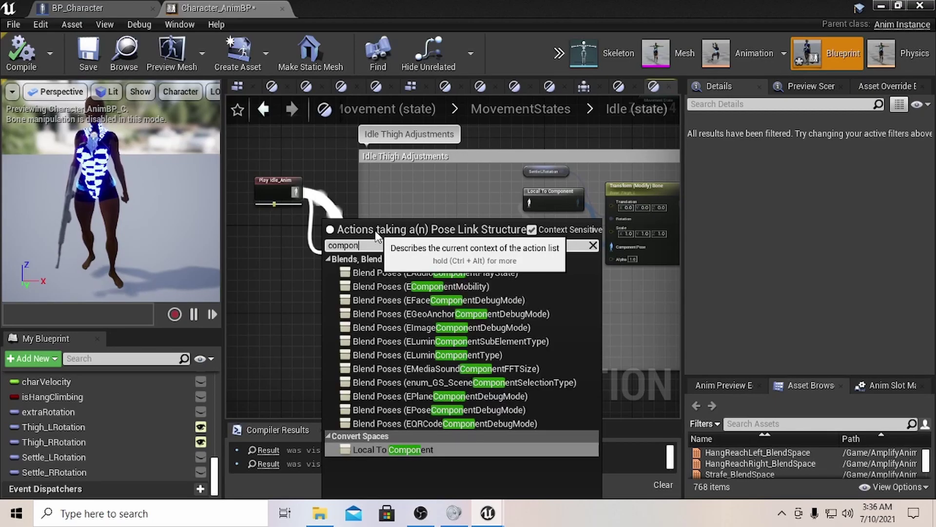
{"action": "left_click", "coordinate": [376, 449]}
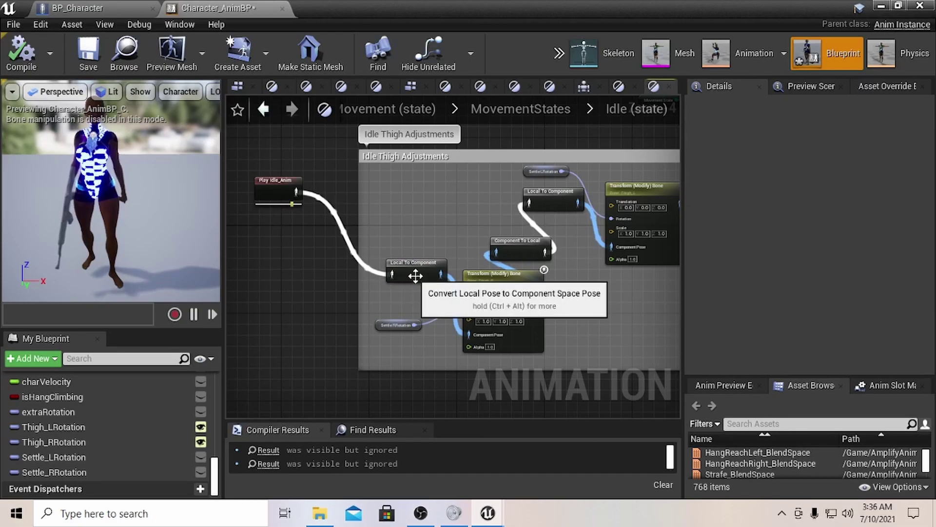
Look up Transform (Modify) Bone among the actions available from the first Local To Component node's output
{"action": "scroll", "coordinate": [489, 289], "scroll_direction": "up", "scroll_amount": 3}
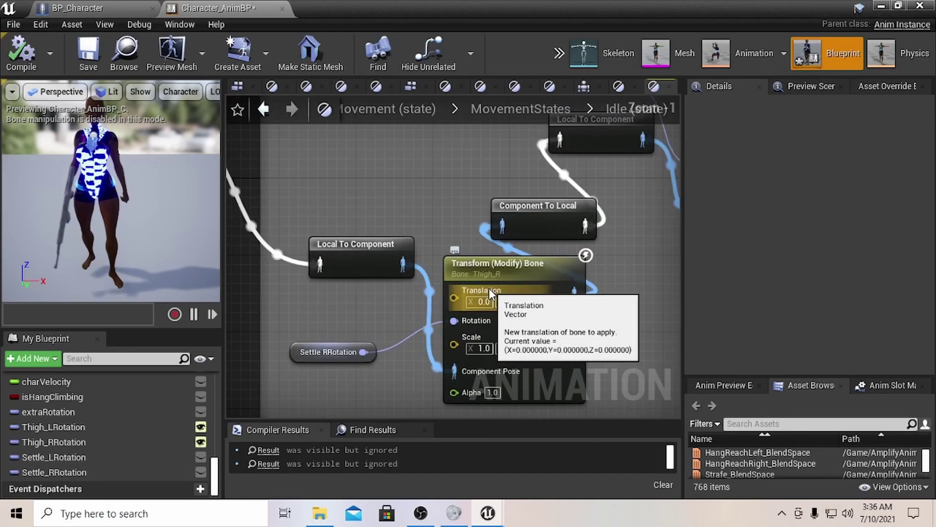
{"action": "left_click_drag", "start_coordinate": [399, 265], "coordinate": [431, 168]}
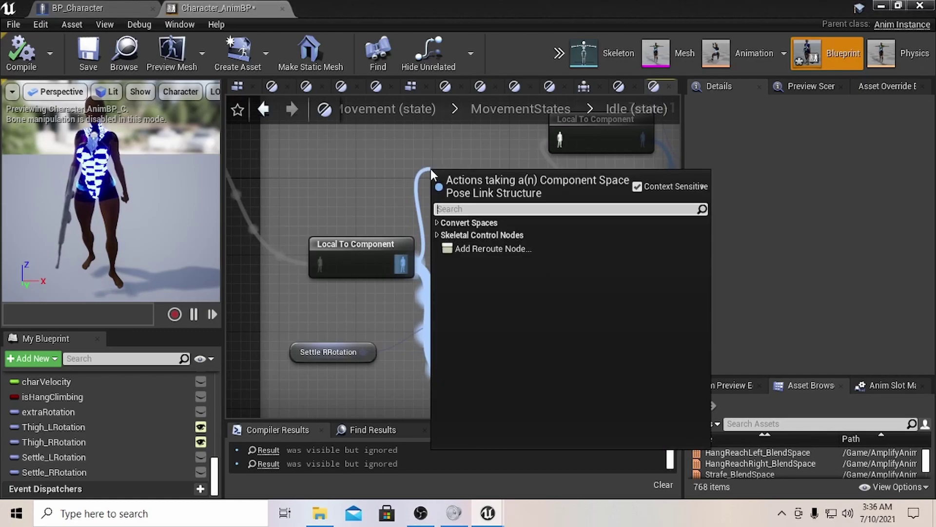
{"action": "type", "text": "tra"}
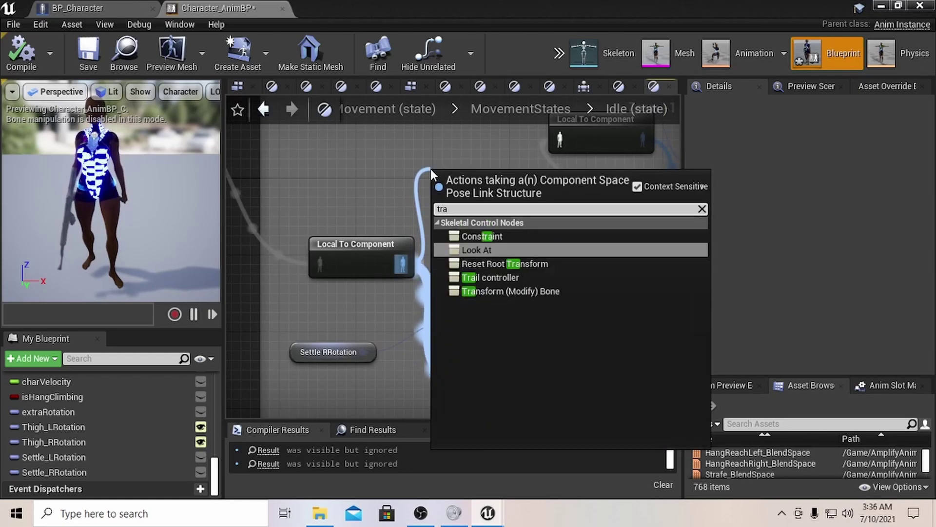
{"action": "type", "text": "n"}
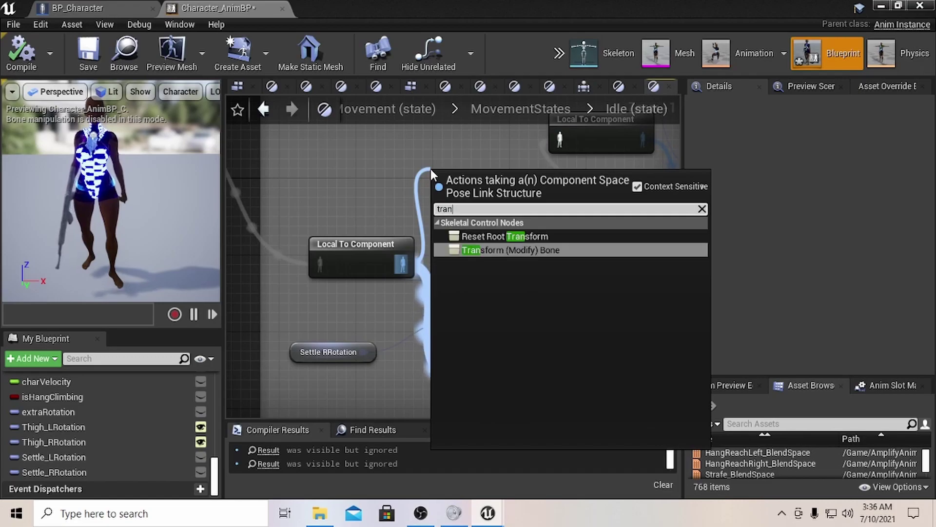
{"action": "left_click", "coordinate": [522, 250]}
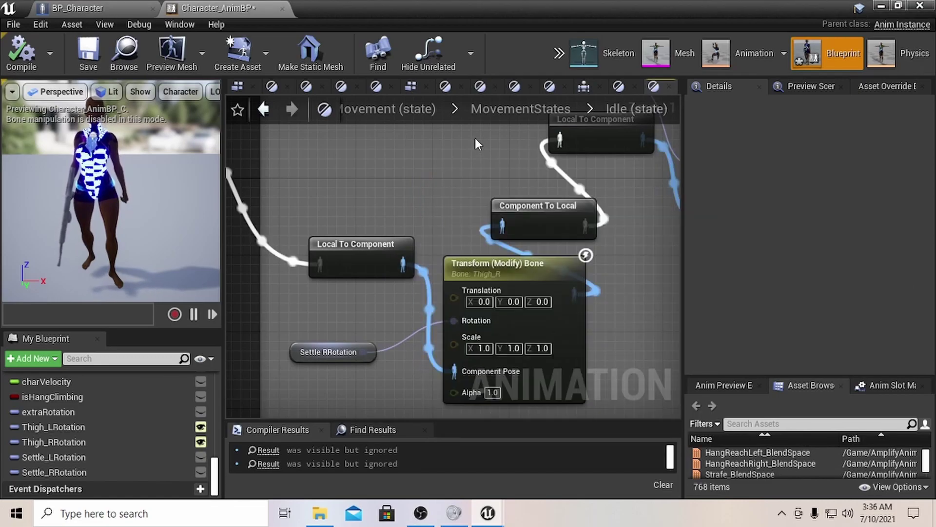
Examine the bone selection and the translation, rotation and scale modes of the Thigh_R and Thigh_L Transform (Modify) Bone nodes
{"action": "left_click", "coordinate": [490, 276]}
{"action": "right_click_drag", "start_coordinate": [474, 198], "coordinate": [291, 179]}
{"action": "left_click", "coordinate": [820, 142]}
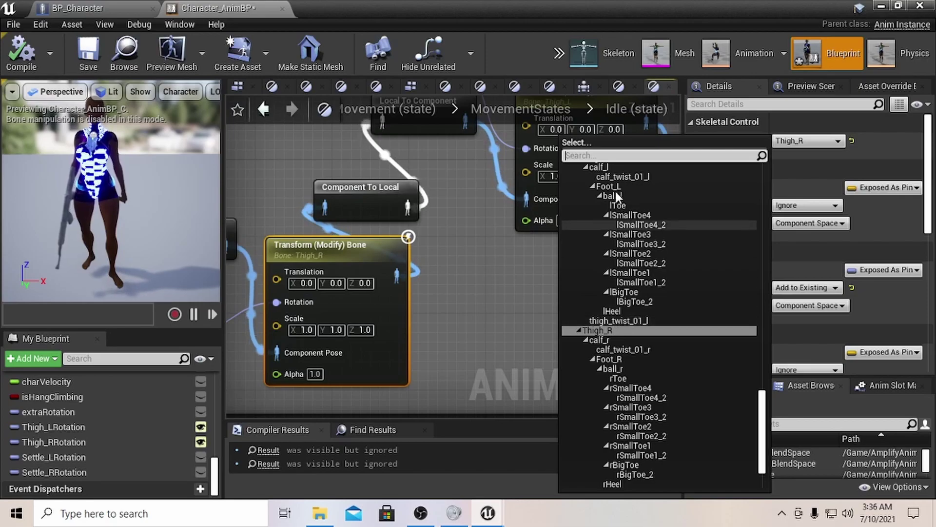
{"action": "left_click", "coordinate": [820, 114]}
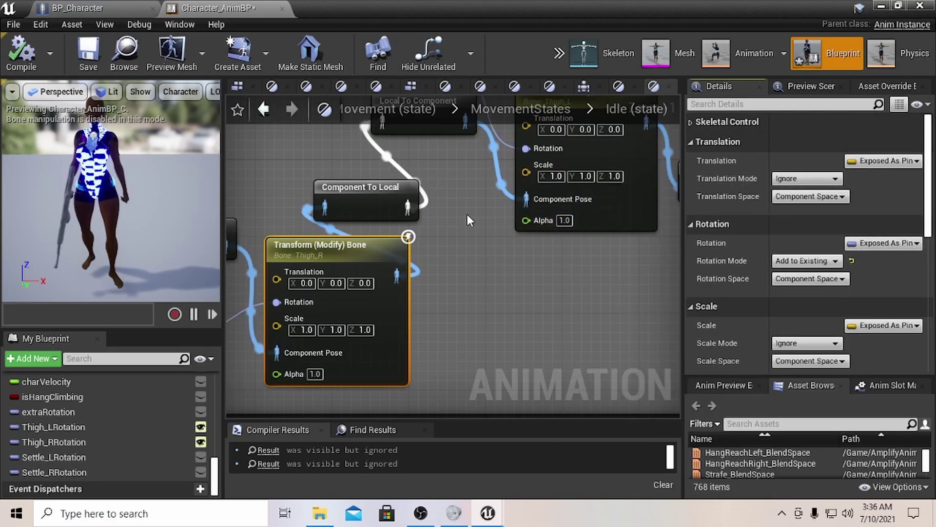
{"action": "right_click_drag", "start_coordinate": [467, 215], "coordinate": [480, 231]}
{"action": "left_click", "coordinate": [549, 154]}
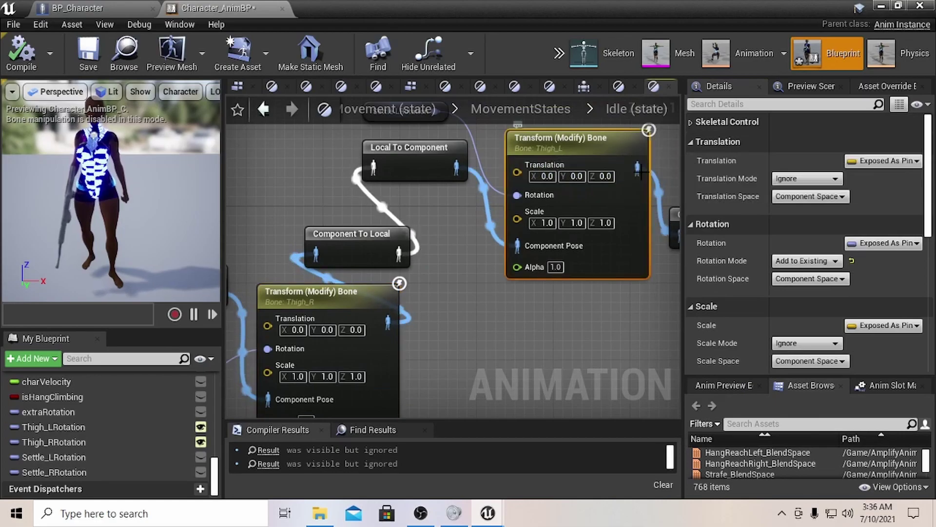
{"action": "scroll", "coordinate": [528, 308], "scroll_direction": "down", "scroll_amount": 6}
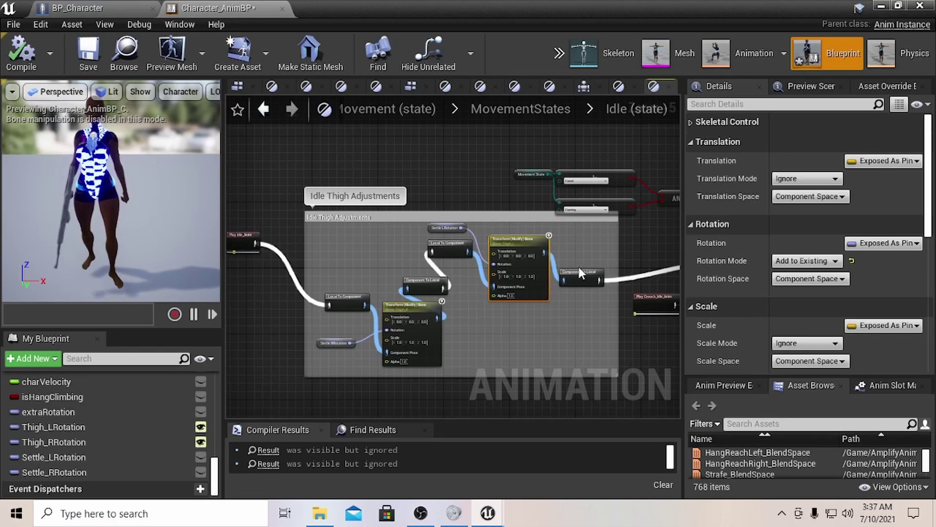
{"action": "scroll", "coordinate": [516, 340], "scroll_direction": "up", "scroll_amount": 2}
{"action": "right_click_drag", "start_coordinate": [509, 327], "coordinate": [452, 329]}
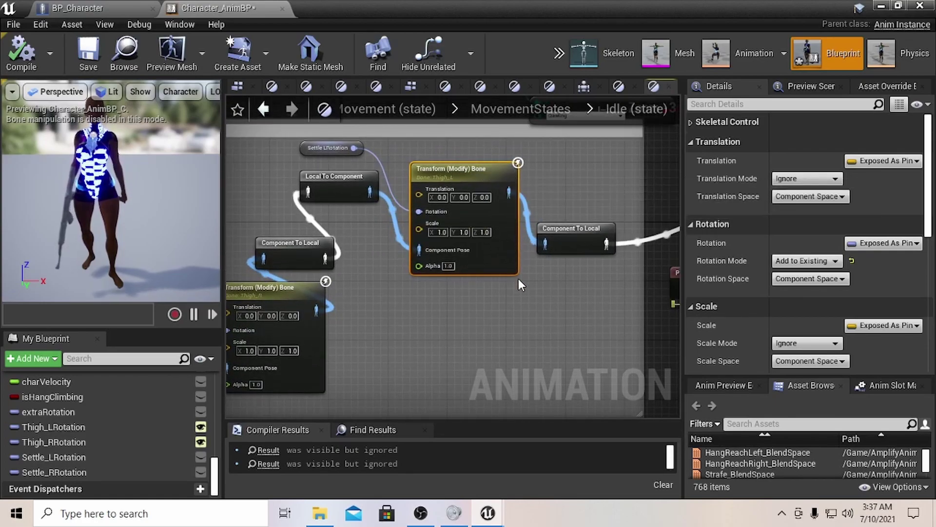
View the default X, Y and Z rotation of the Settle_LRotation variable feeding the Thigh_L bone node
{"action": "left_click", "coordinate": [310, 151]}
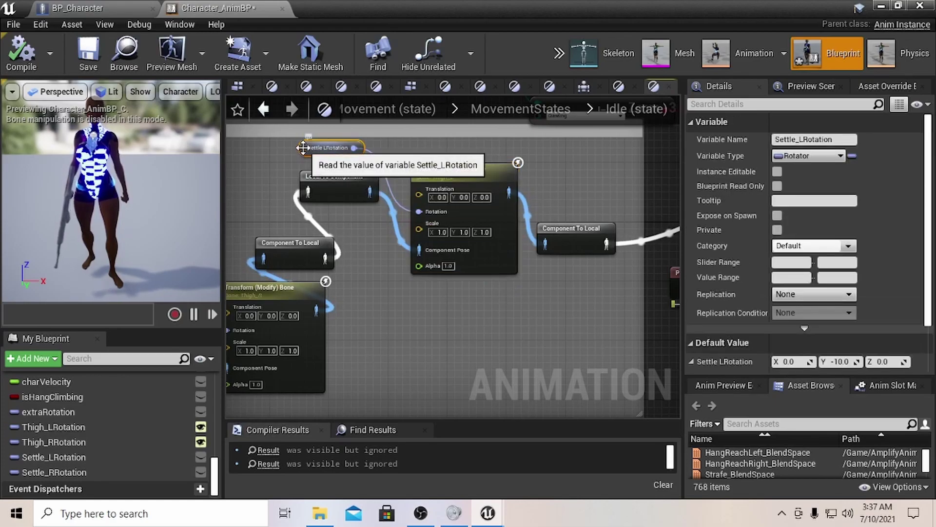
{"action": "mouse_move", "coordinate": [314, 155]}
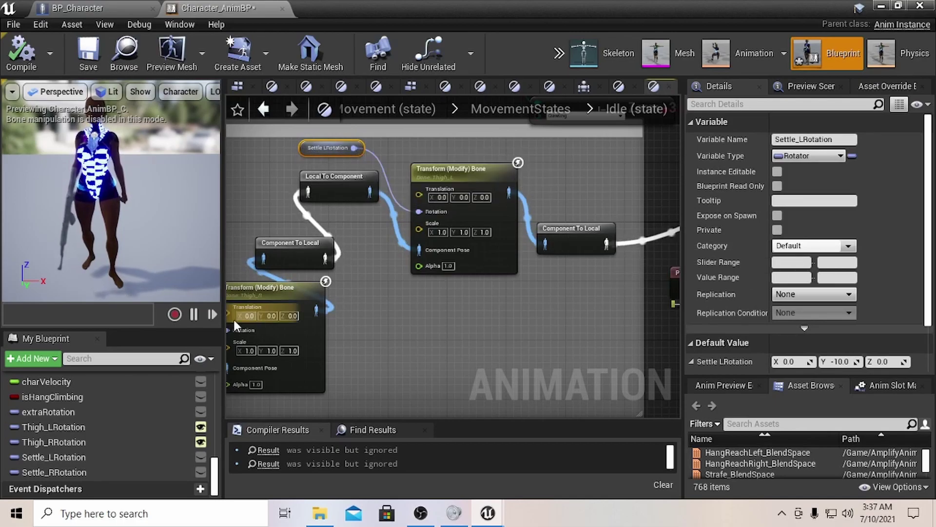
{"action": "scroll", "coordinate": [375, 305], "scroll_direction": "down", "scroll_amount": 1}
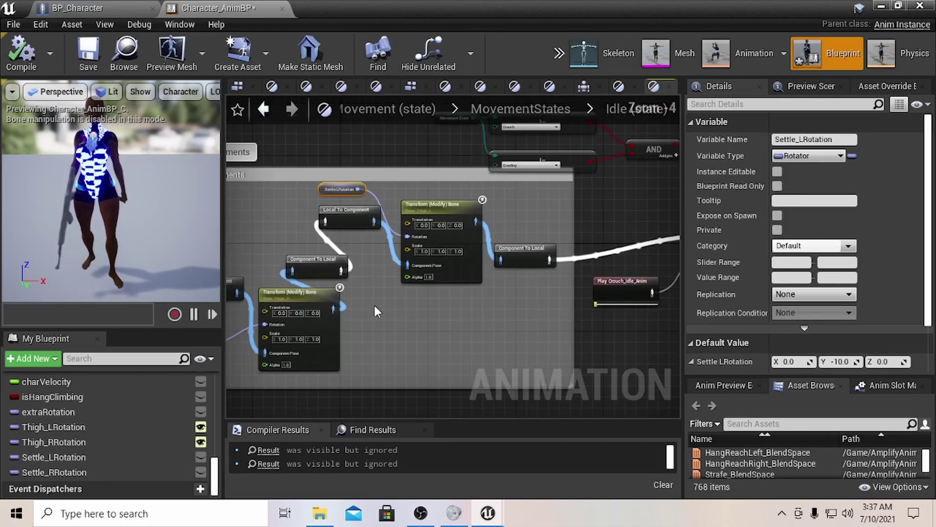
{"action": "scroll", "coordinate": [375, 305], "scroll_direction": "down", "scroll_amount": 1}
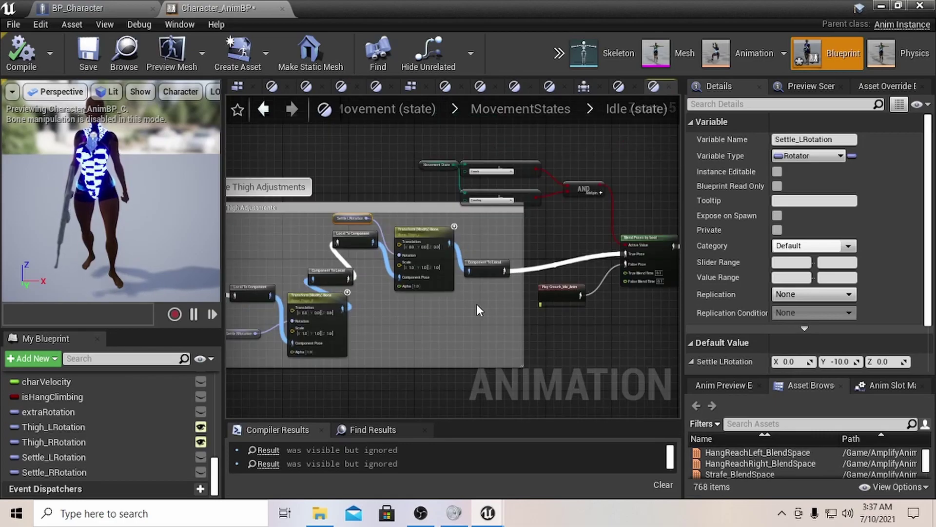
{"action": "scroll", "coordinate": [476, 311], "scroll_direction": "up", "scroll_amount": 2}
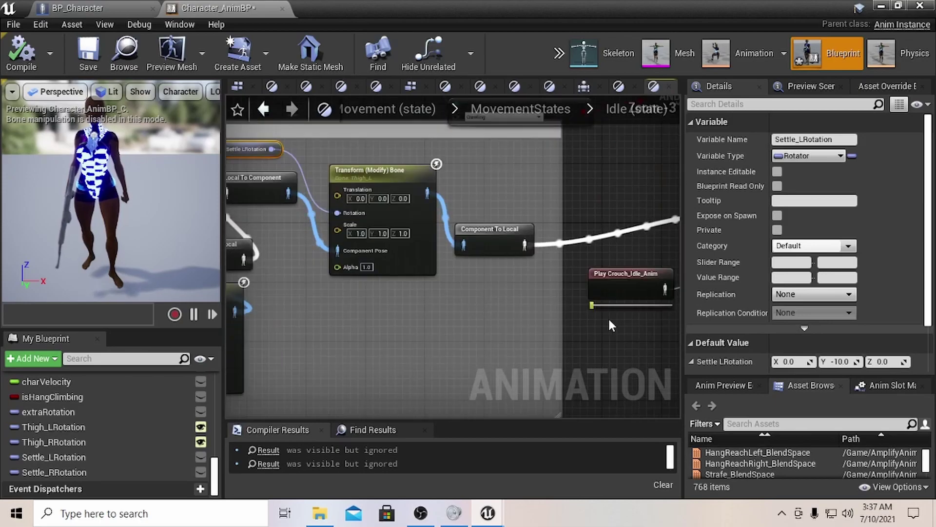
{"action": "scroll", "coordinate": [697, 293], "scroll_direction": "down", "scroll_amount": 1}
{"action": "left_click", "coordinate": [691, 305]}
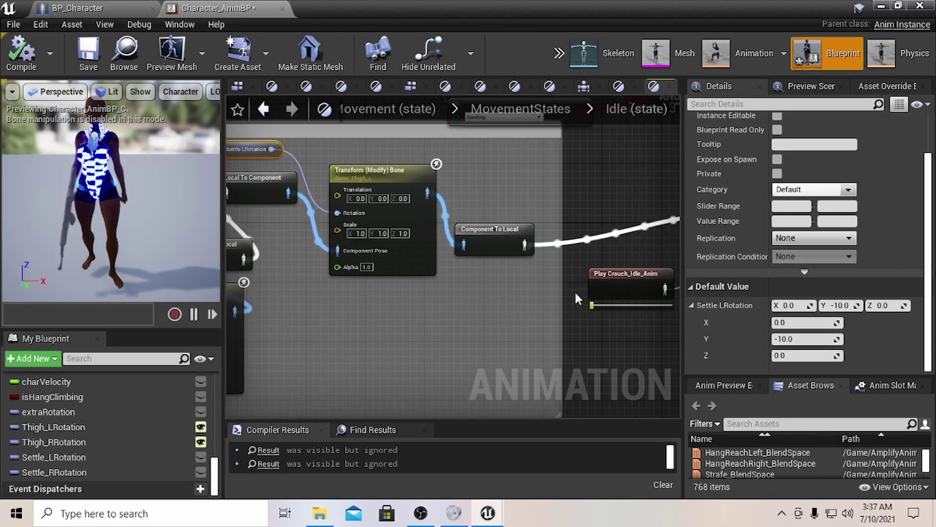
Compare the default rotation of Settle_RRotation with that of Settle_LRotation
{"action": "right_click_drag", "start_coordinate": [331, 300], "coordinate": [605, 231]}
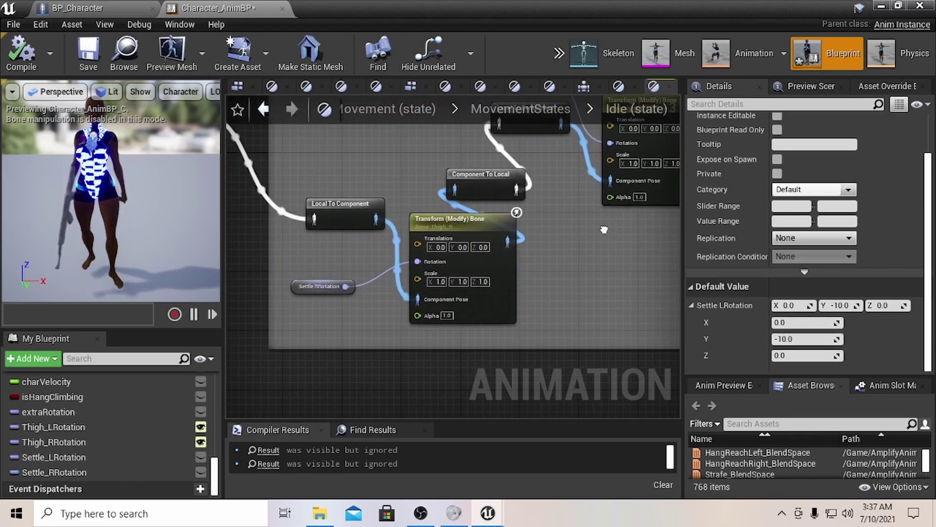
{"action": "left_click", "coordinate": [303, 291]}
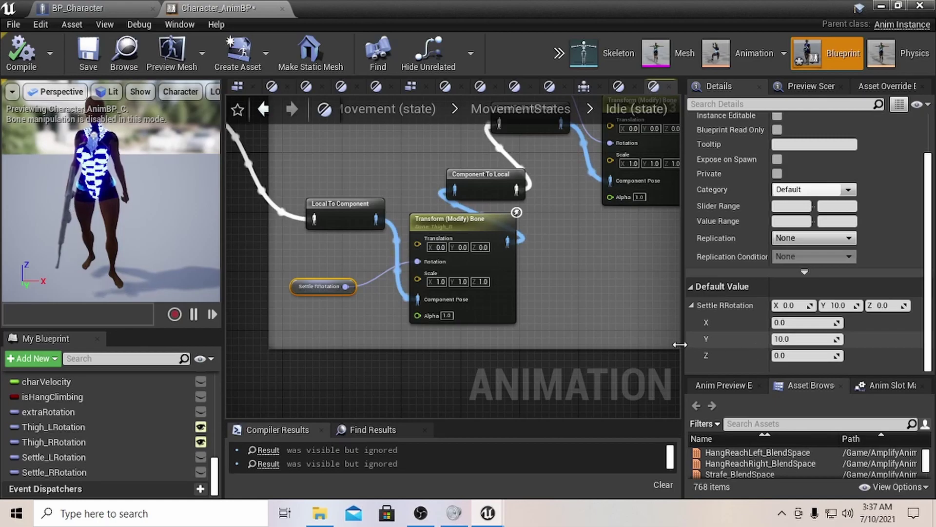
{"action": "right_click_drag", "start_coordinate": [529, 198], "coordinate": [464, 319]}
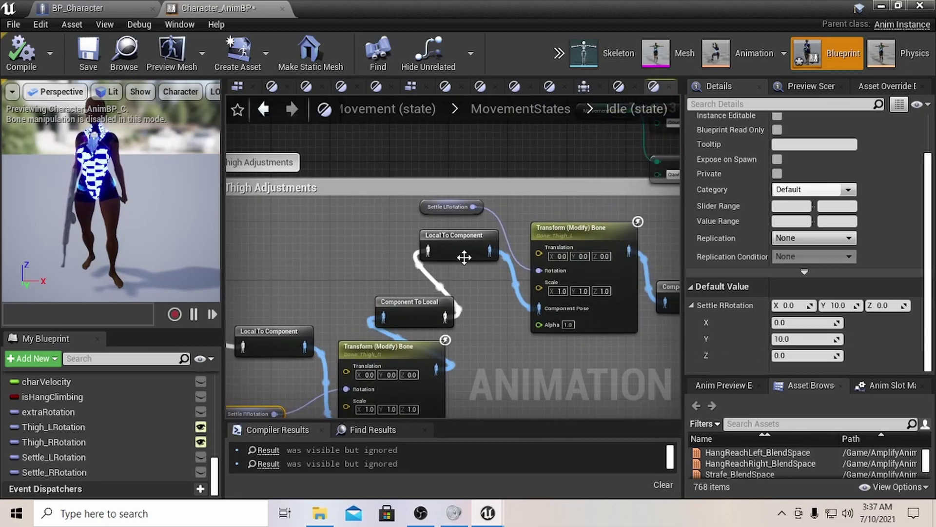
{"action": "left_click", "coordinate": [423, 207]}
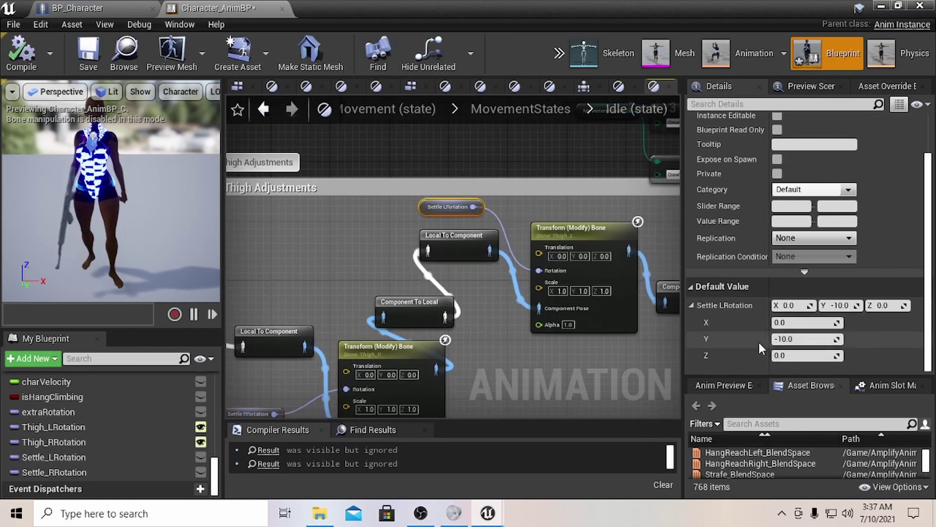
View the default rotations of the Thigh_RRotation and Thigh_LRotation variables
{"action": "right_click", "coordinate": [327, 236]}
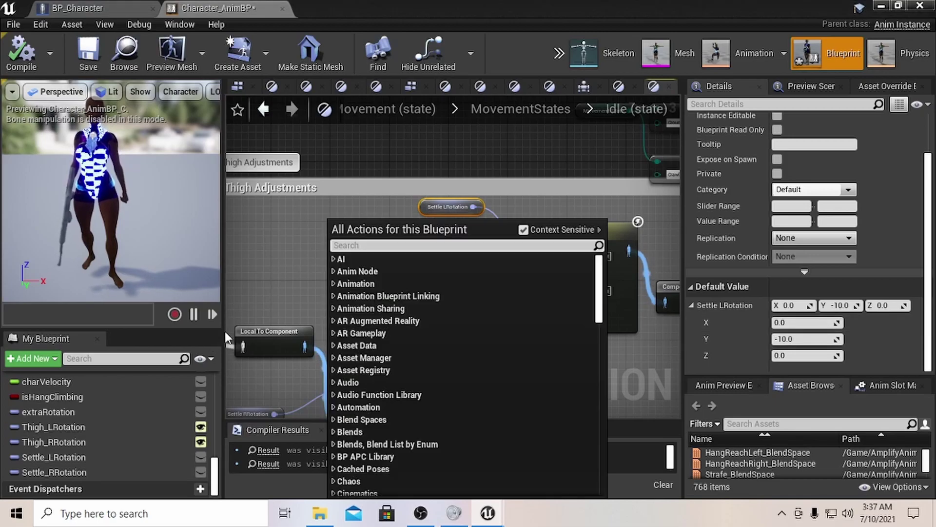
{"action": "left_click", "coordinate": [44, 442]}
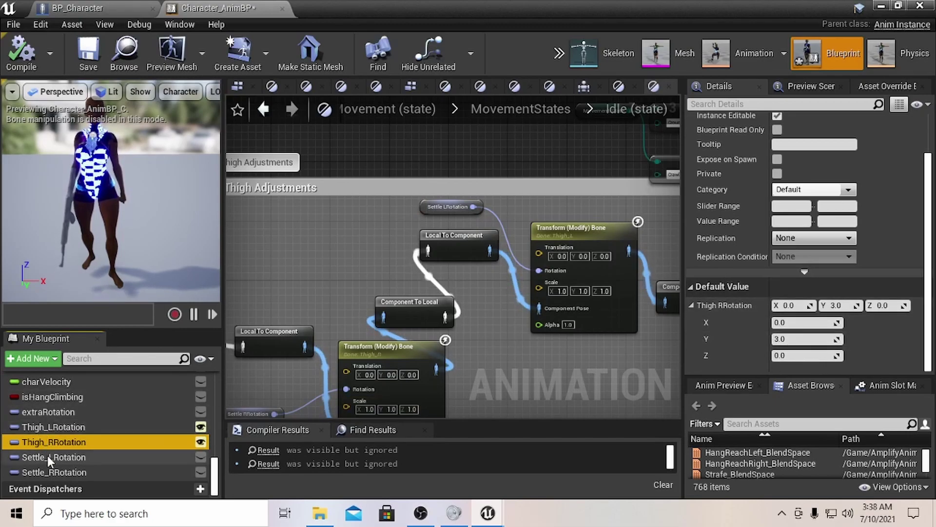
{"action": "left_click", "coordinate": [54, 426]}
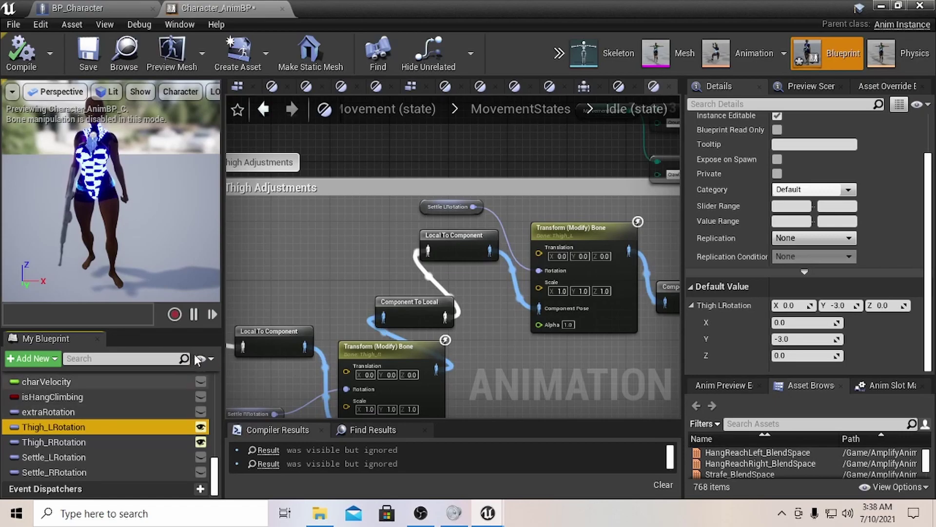
Set the default Y rotation of the Settle_LRotation variable to 0
{"action": "scroll", "coordinate": [335, 239], "scroll_direction": "down", "scroll_amount": 1}
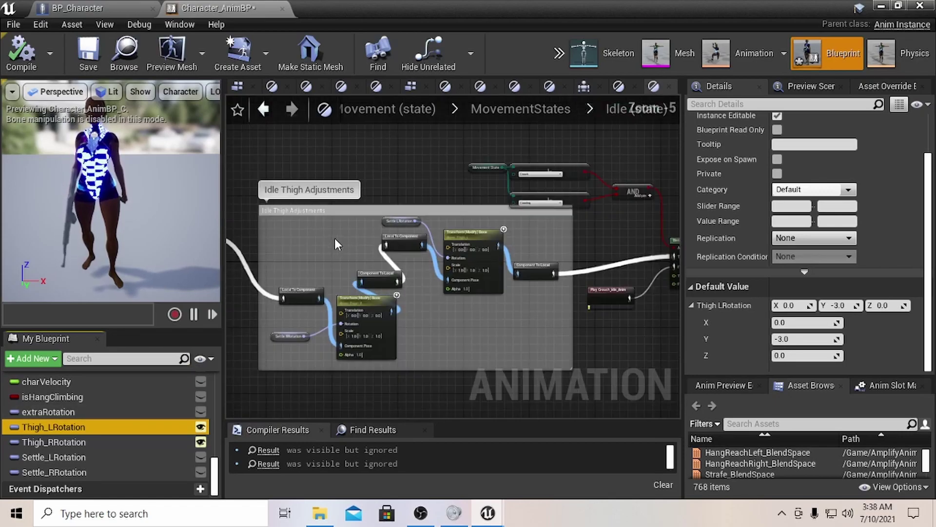
{"action": "left_click", "coordinate": [402, 216]}
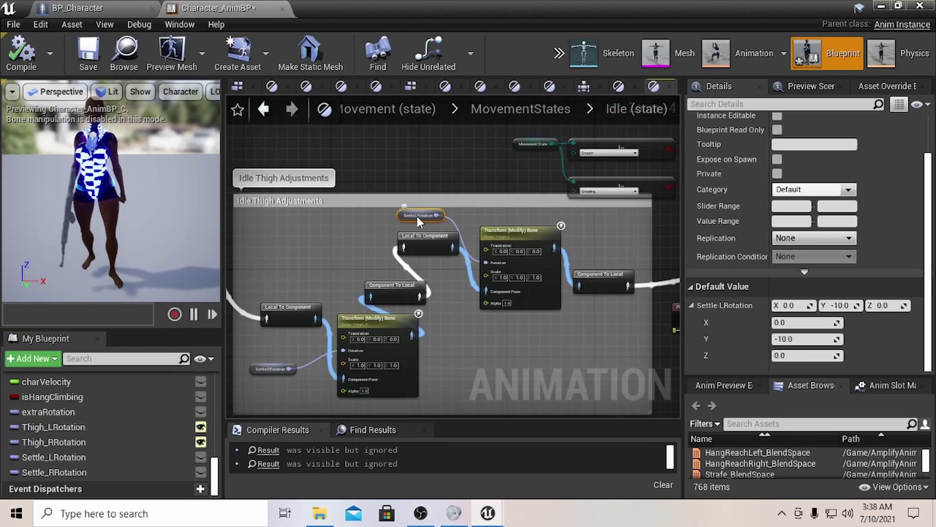
{"action": "left_click", "coordinate": [784, 339]}
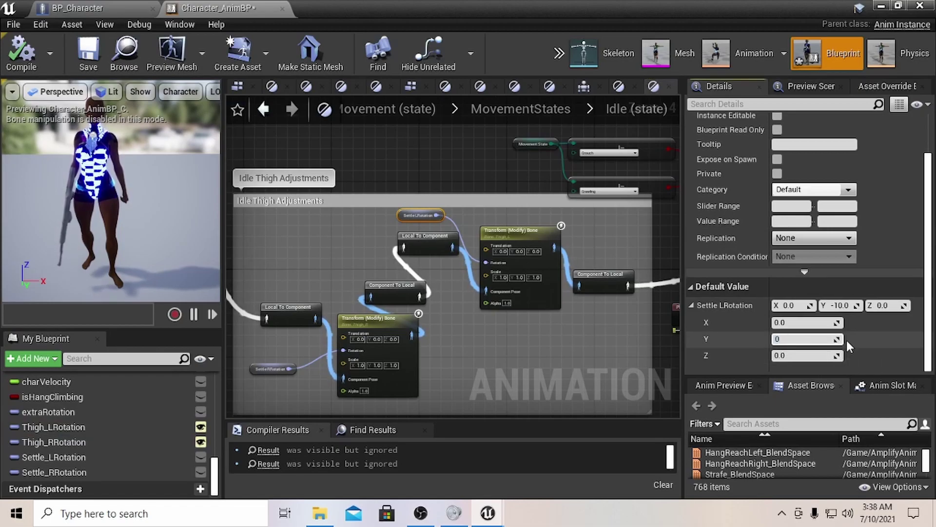
{"action": "type", "text": "0"}
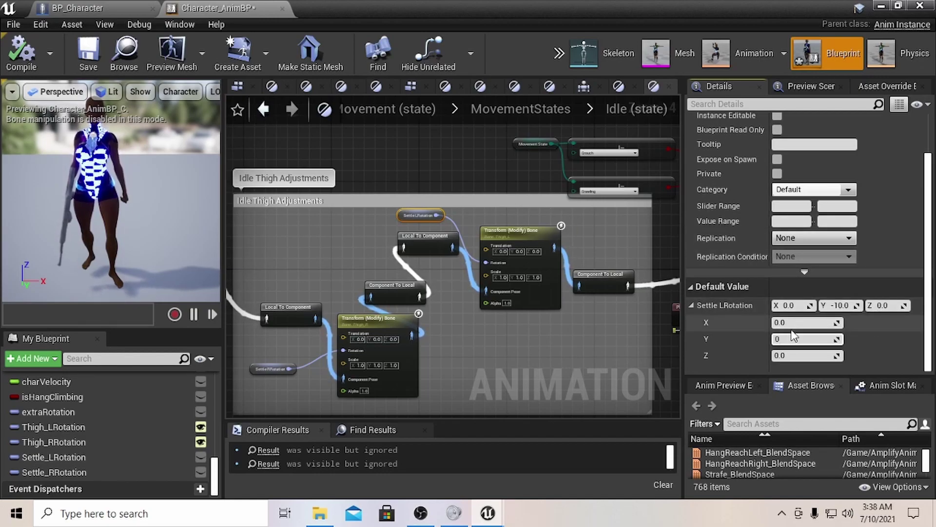
{"action": "key", "text": "Return"}
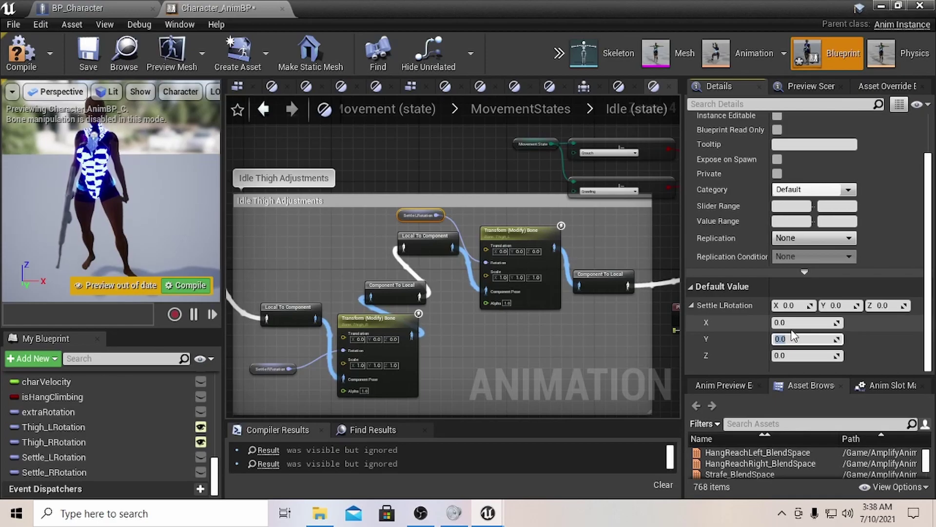
Set the default Y rotation of the Settle_RRotation variable to 0 and return it to 10
{"action": "left_click", "coordinate": [250, 370]}
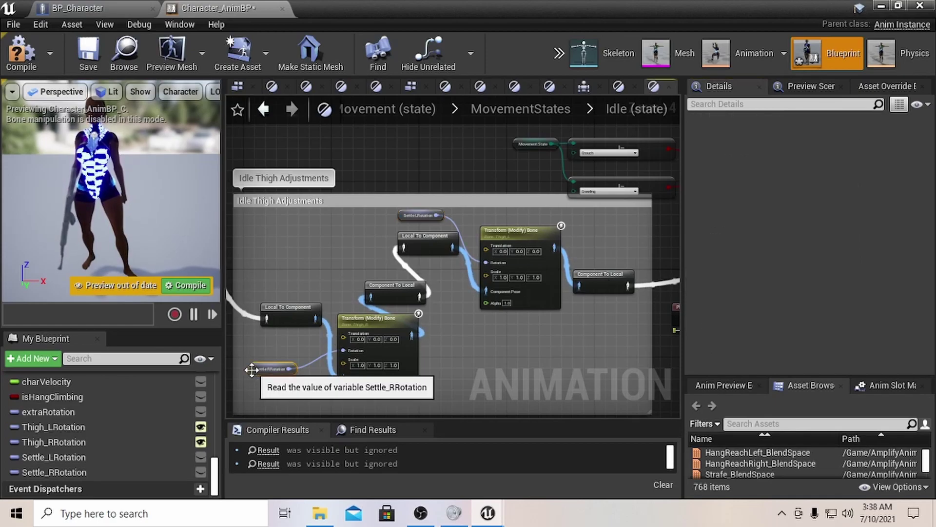
{"action": "left_click", "coordinate": [776, 339]}
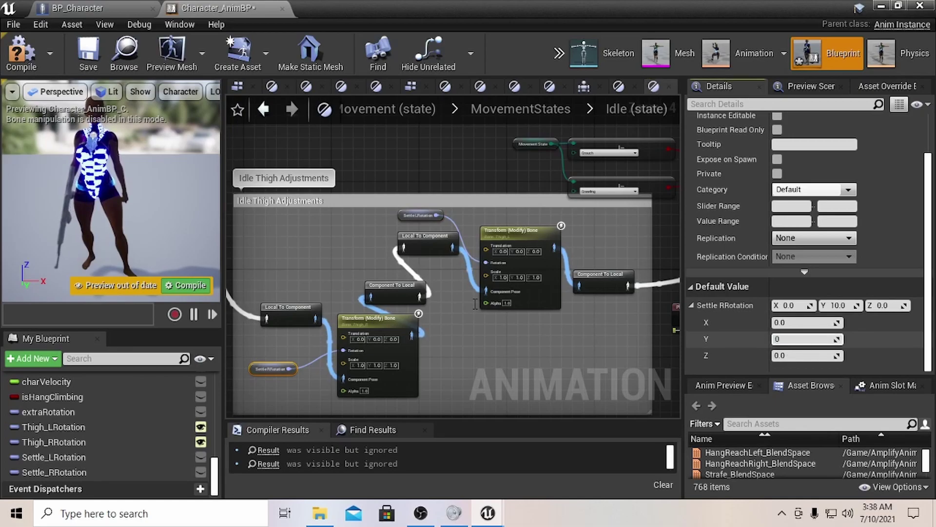
{"action": "key", "text": "Return"}
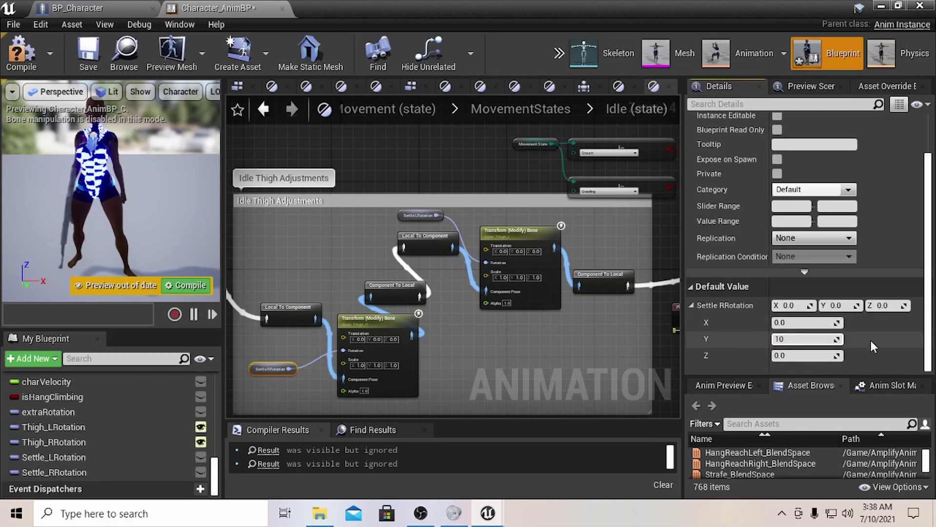
Restore the default Y rotation of the Settle_LRotation variable to -10
{"action": "left_click", "coordinate": [404, 214]}
{"action": "left_click", "coordinate": [781, 338]}
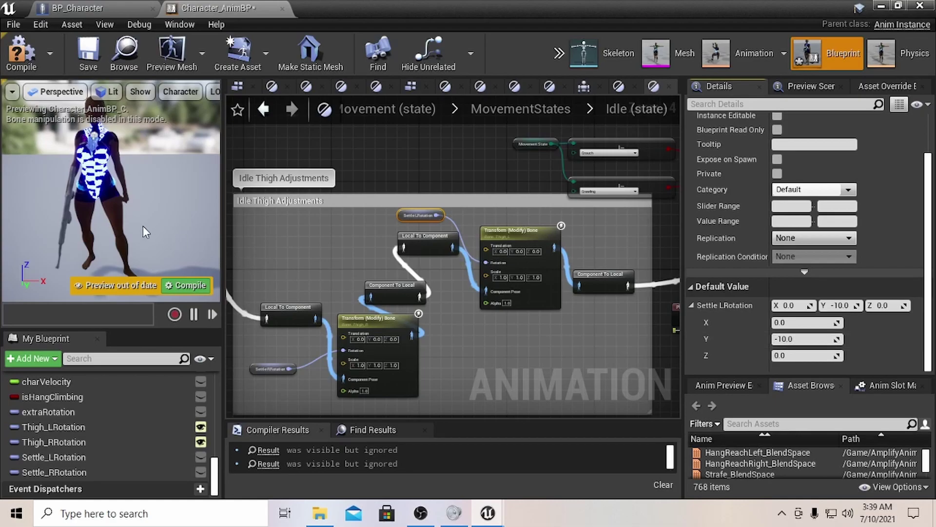
{"action": "key", "text": "Return"}
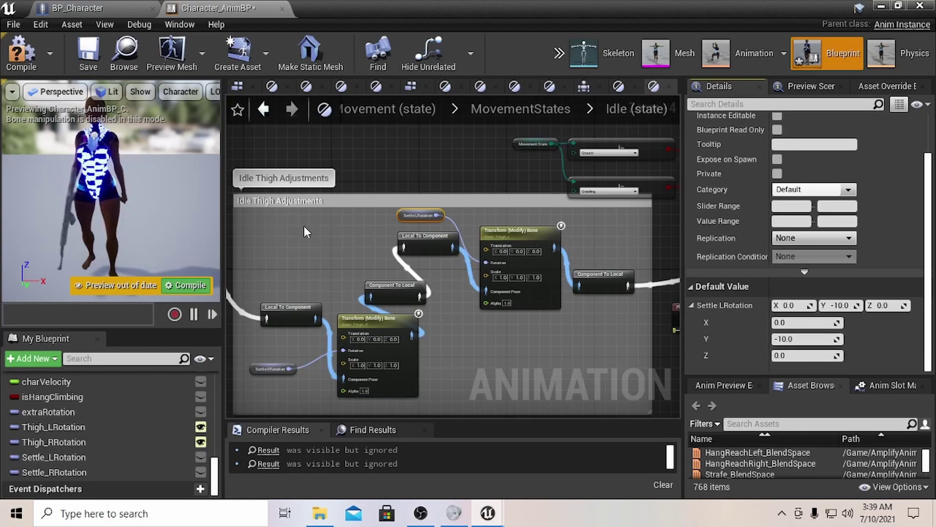
Examine how the Idle Thigh Adjustments group is wired between the idle animation and the output pose
{"action": "scroll", "coordinate": [303, 238], "scroll_direction": "down", "scroll_amount": 5}
{"action": "right_click_drag", "start_coordinate": [303, 238], "coordinate": [454, 236]}
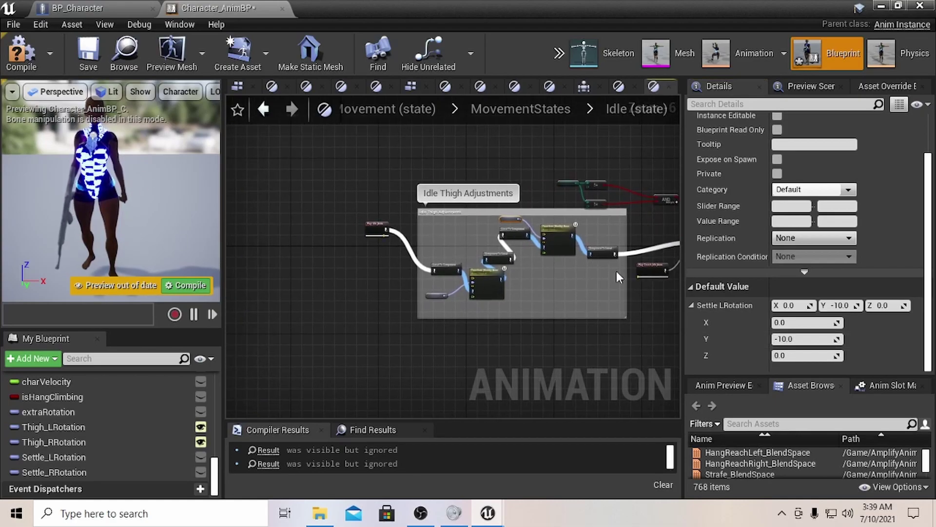
{"action": "right_click_drag", "start_coordinate": [620, 299], "coordinate": [477, 266]}
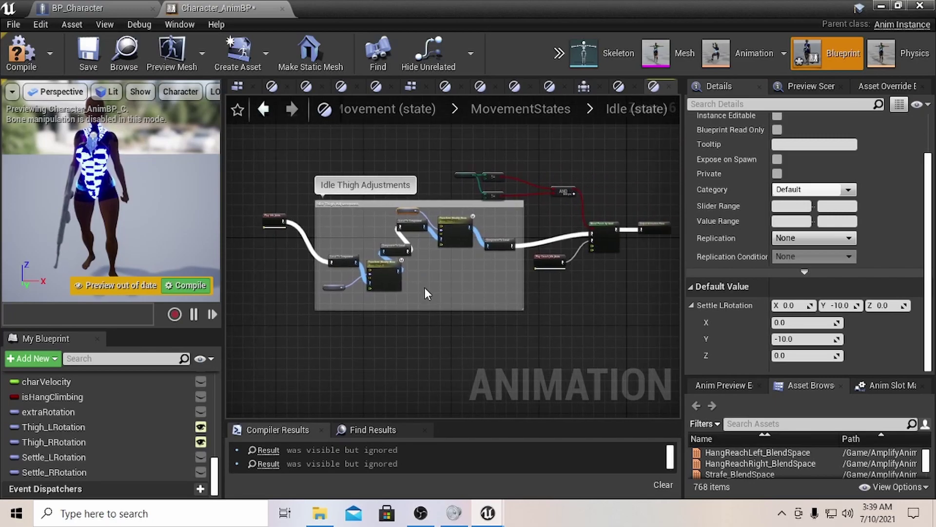
{"action": "scroll", "coordinate": [425, 289], "scroll_direction": "up", "scroll_amount": 4}
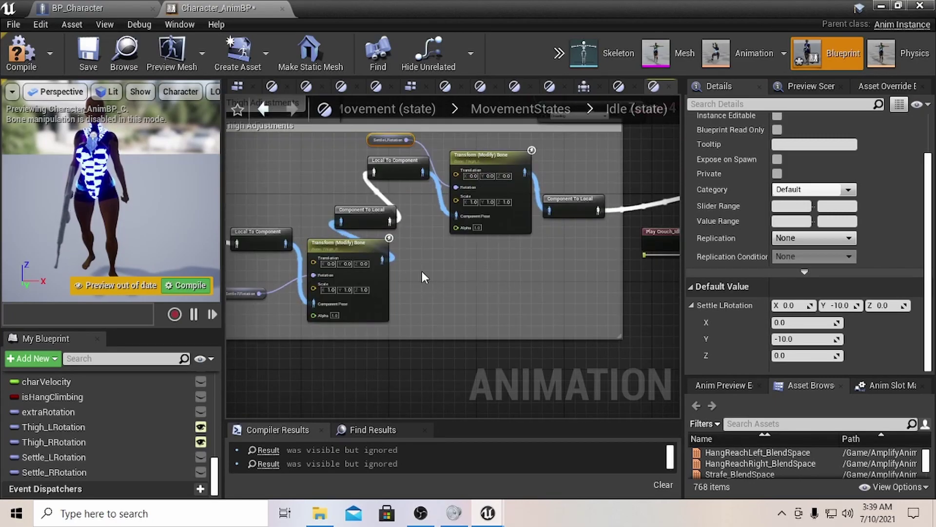
{"action": "scroll", "coordinate": [422, 276], "scroll_direction": "down", "scroll_amount": 4}
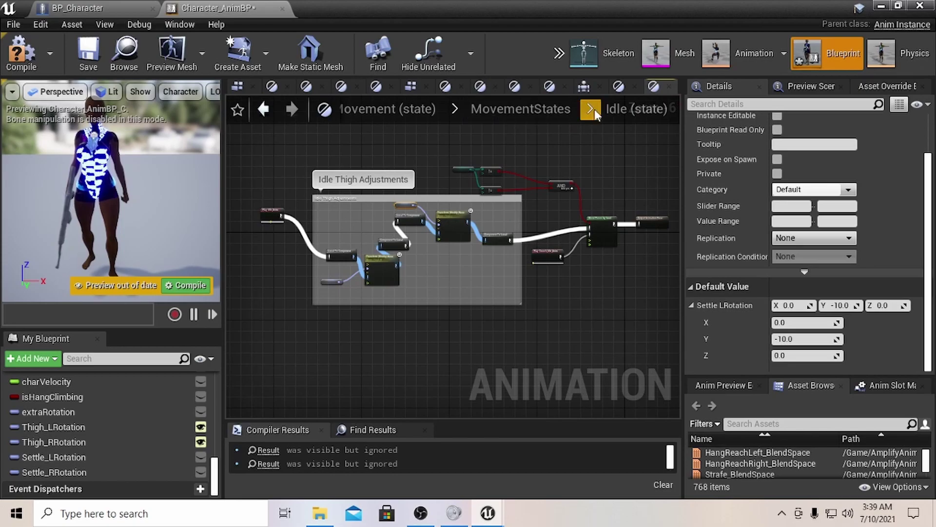
Open the moving state's graph under MovementStates and examine its Walk, Sprint, Crouch, Strafe and Strafe Crouch groups
{"action": "left_click", "coordinate": [550, 86]}
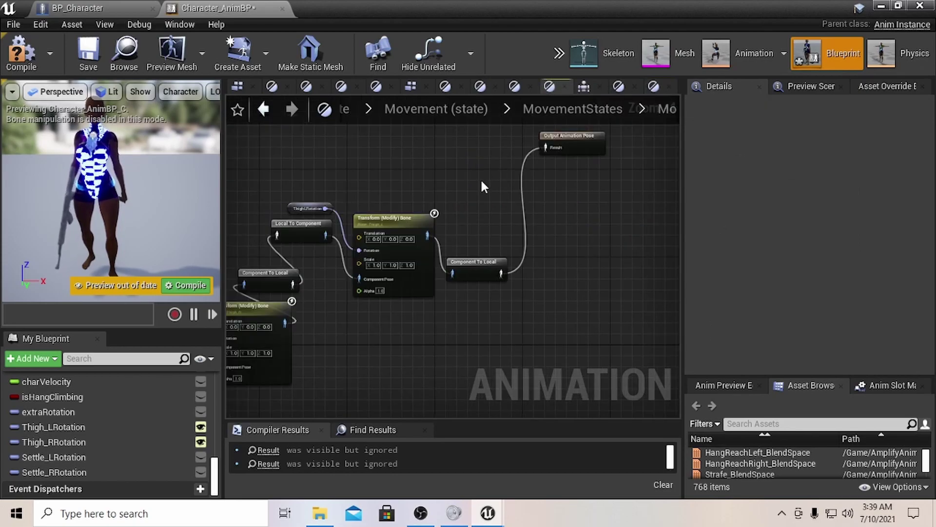
{"action": "scroll", "coordinate": [480, 177], "scroll_direction": "down", "scroll_amount": 2}
{"action": "right_click_drag", "start_coordinate": [387, 177], "coordinate": [532, 249]}
{"action": "scroll", "coordinate": [533, 249], "scroll_direction": "up", "scroll_amount": 4}
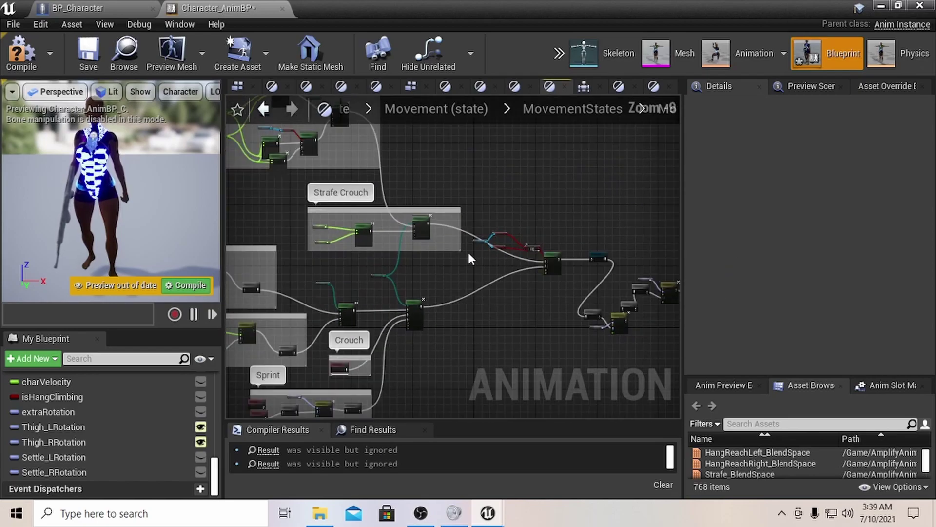
{"action": "scroll", "coordinate": [581, 236], "scroll_direction": "down", "scroll_amount": 3}
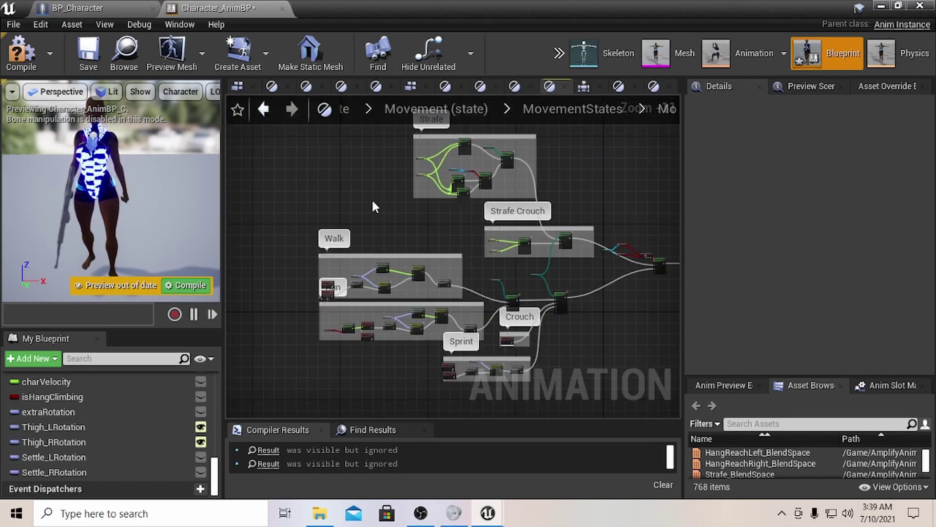
{"action": "right_click_drag", "start_coordinate": [373, 160], "coordinate": [399, 176]}
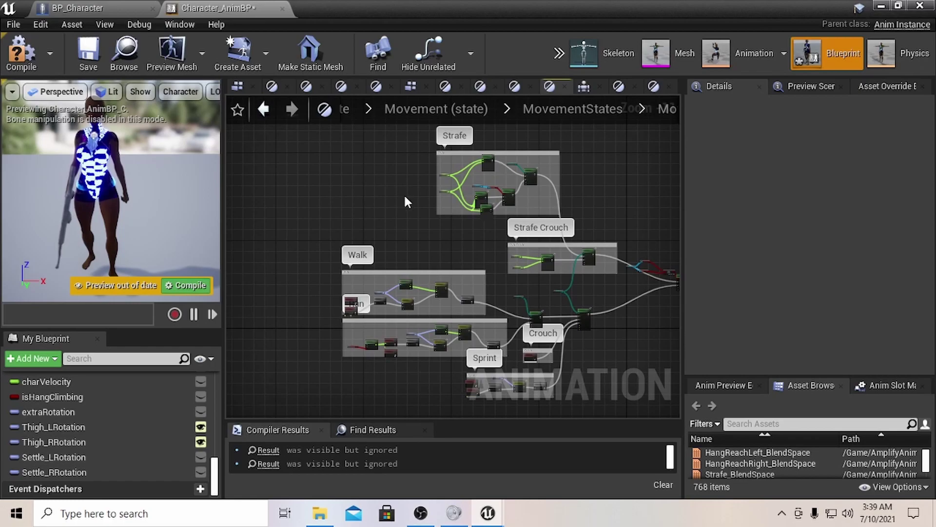
{"action": "right_click", "coordinate": [405, 197]}
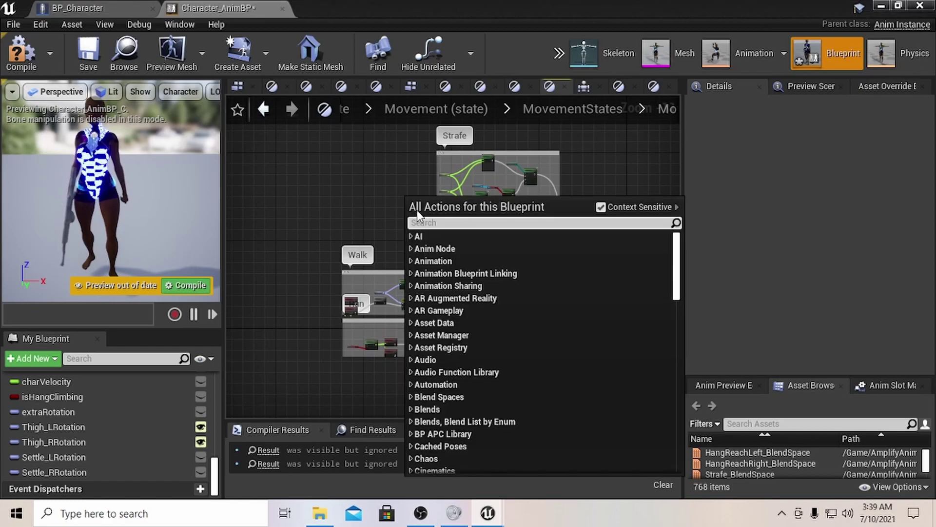
{"action": "left_click", "coordinate": [387, 164]}
{"action": "right_click_drag", "start_coordinate": [389, 164], "coordinate": [361, 151]}
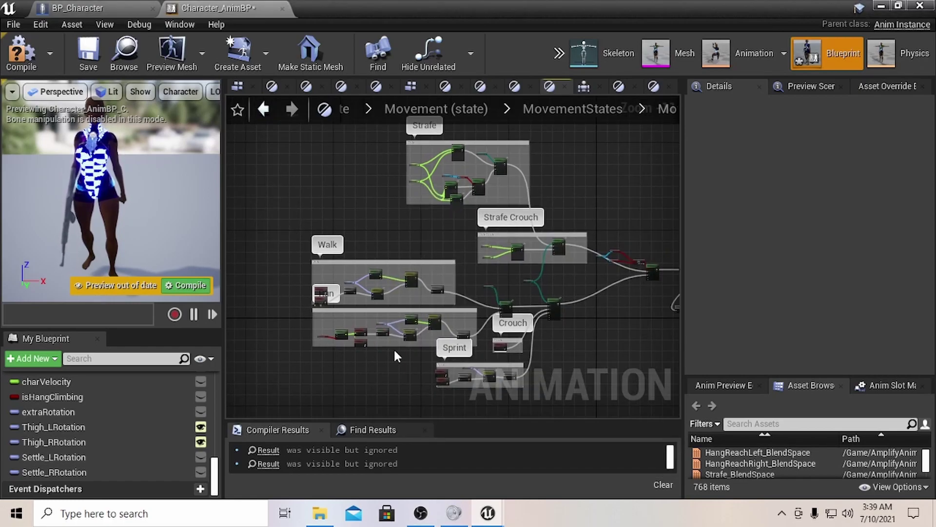
View the default rotations of the Thigh_LRotation and Thigh_RRotation variables feeding the Transform (Modify) Bone nodes in the moving state
{"action": "scroll", "coordinate": [362, 287], "scroll_direction": "up", "scroll_amount": 2}
{"action": "right_click_drag", "start_coordinate": [543, 254], "coordinate": [365, 244]}
{"action": "scroll", "coordinate": [455, 239], "scroll_direction": "up", "scroll_amount": 6}
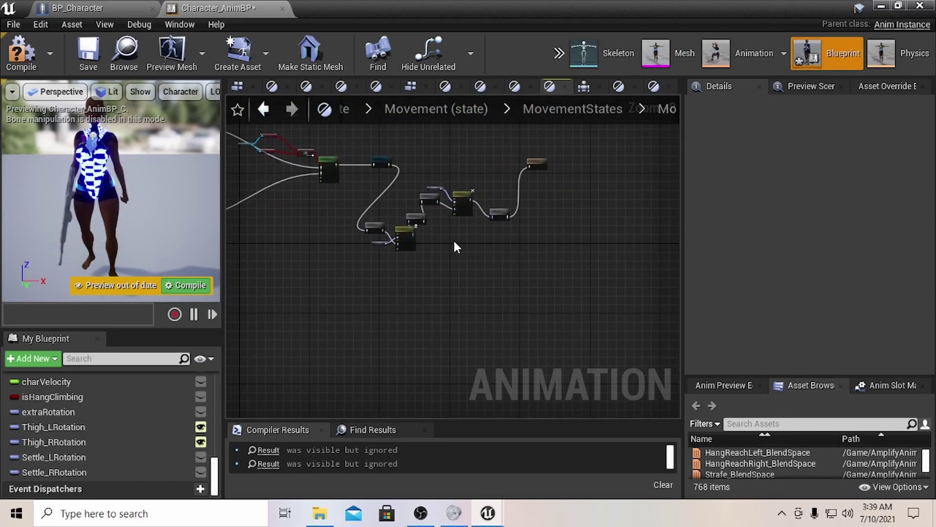
{"action": "right_click_drag", "start_coordinate": [437, 244], "coordinate": [476, 266]}
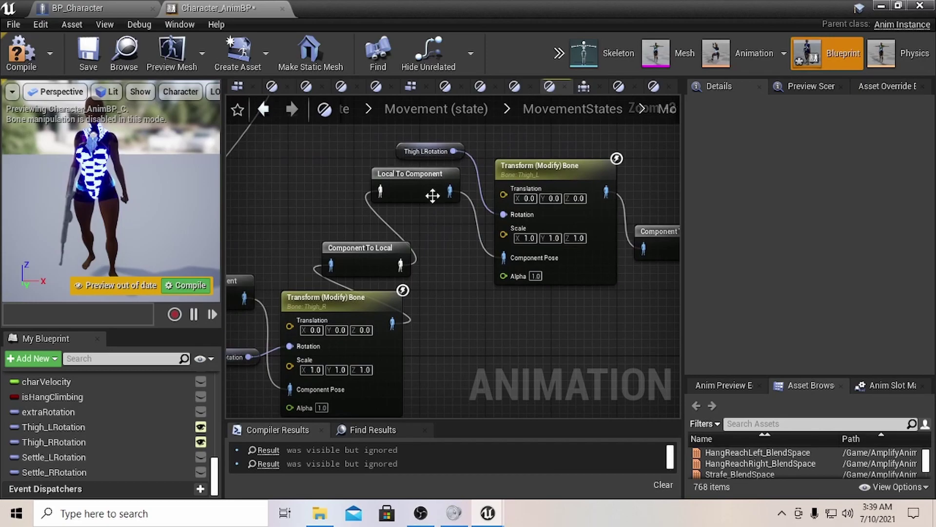
{"action": "left_click", "coordinate": [403, 153]}
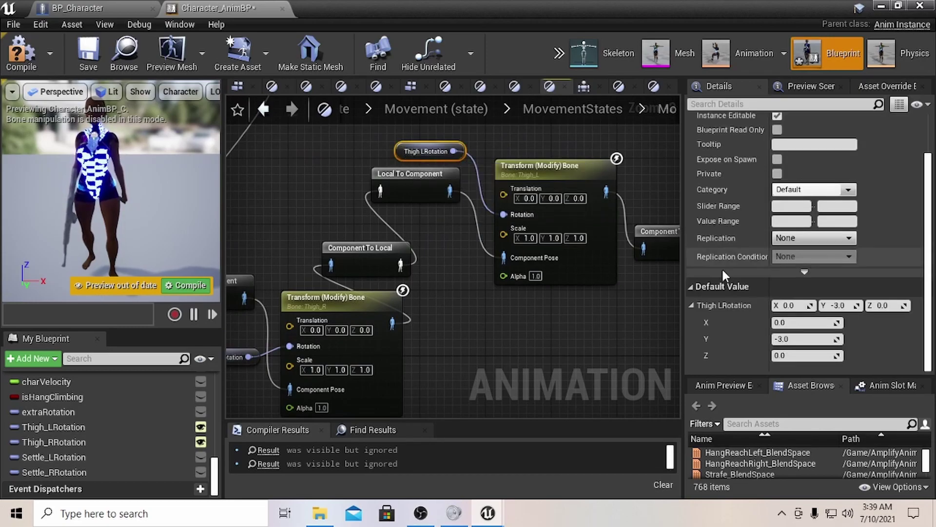
{"action": "right_click_drag", "start_coordinate": [490, 346], "coordinate": [364, 318]}
{"action": "left_click", "coordinate": [289, 319]}
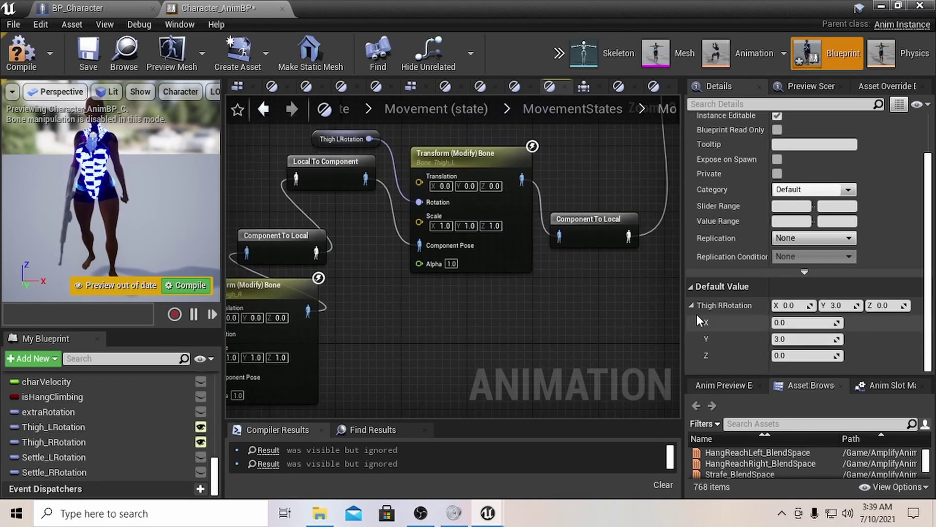
Examine the rotation mode and the Bone to Modify choices of the moving state's Thigh_L Transform (Modify) Bone node
{"action": "left_click", "coordinate": [475, 160]}
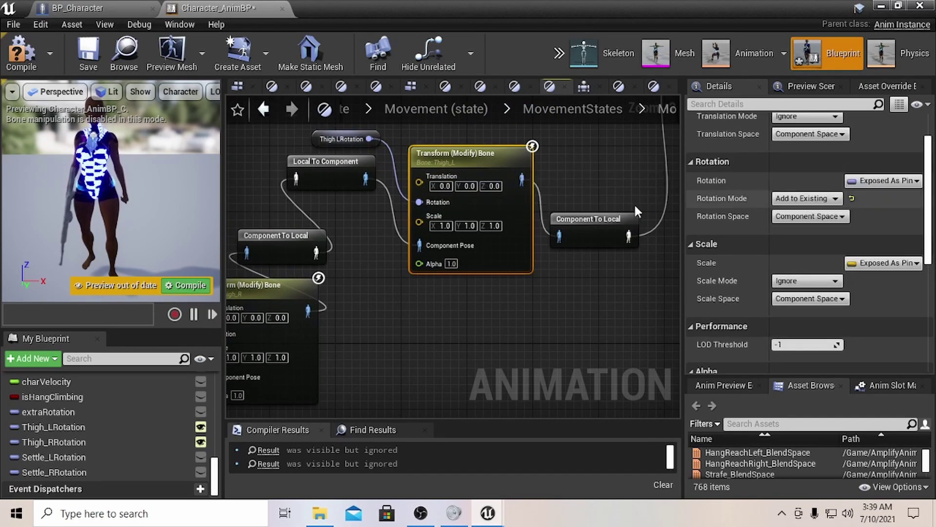
{"action": "scroll", "coordinate": [753, 197], "scroll_direction": "up", "scroll_amount": 3}
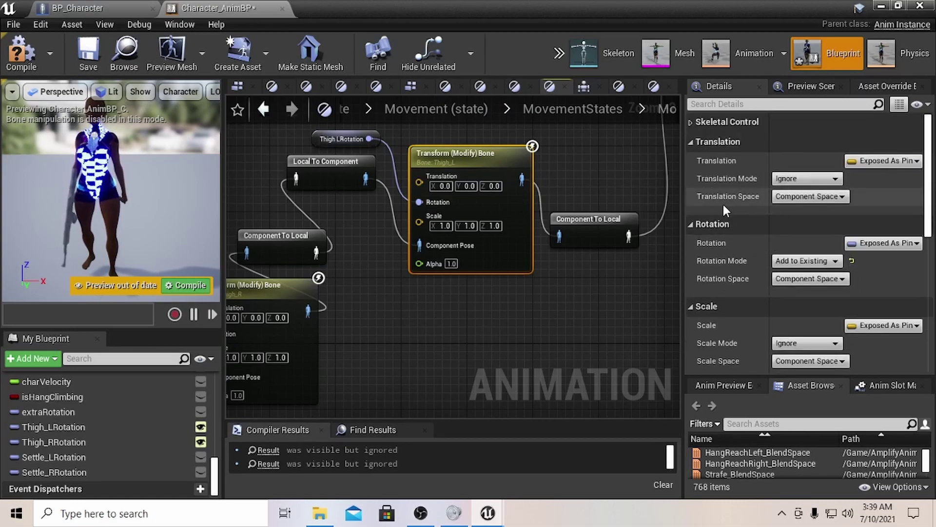
{"action": "left_click", "coordinate": [691, 123]}
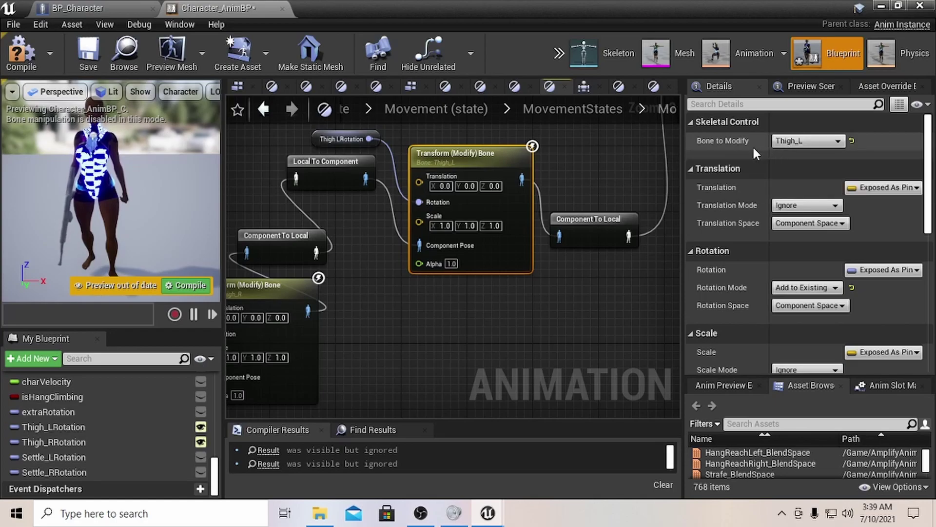
{"action": "left_click", "coordinate": [809, 142]}
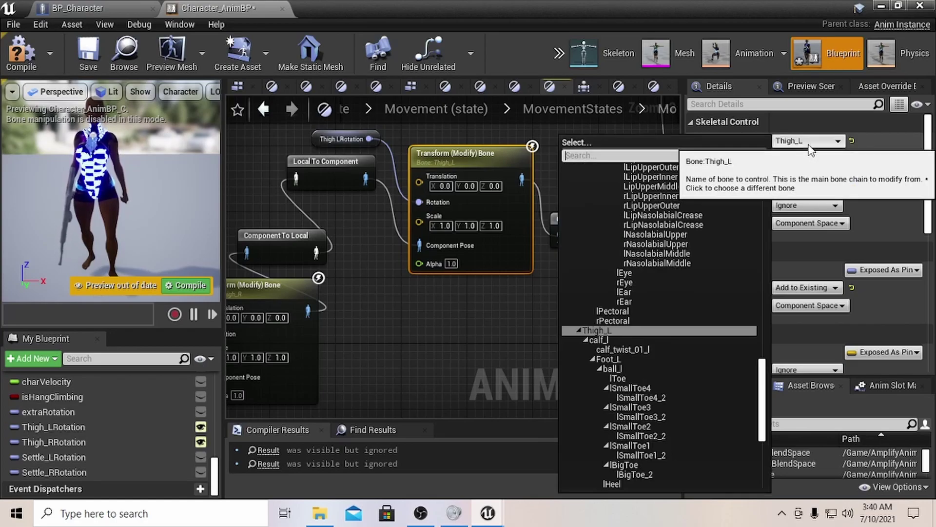
{"action": "left_click", "coordinate": [486, 334]}
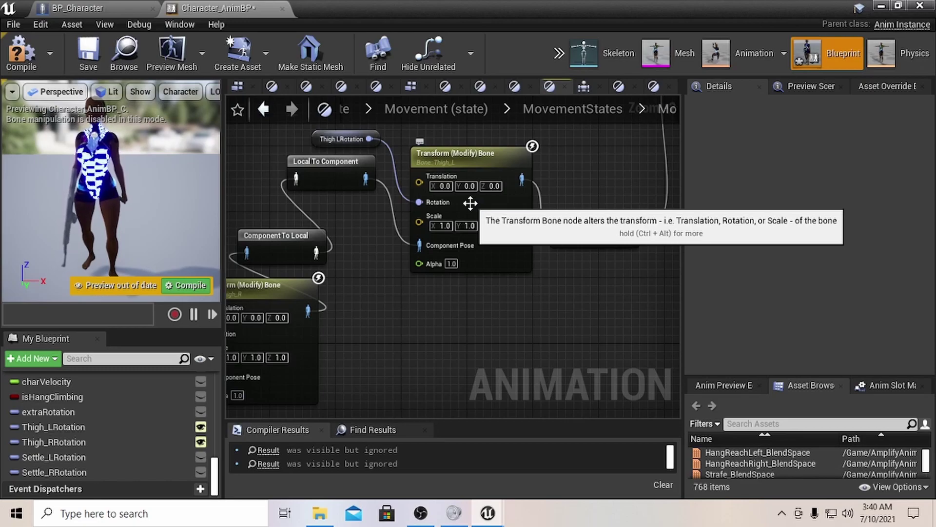
{"action": "scroll", "coordinate": [468, 209], "scroll_direction": "down", "scroll_amount": 7}
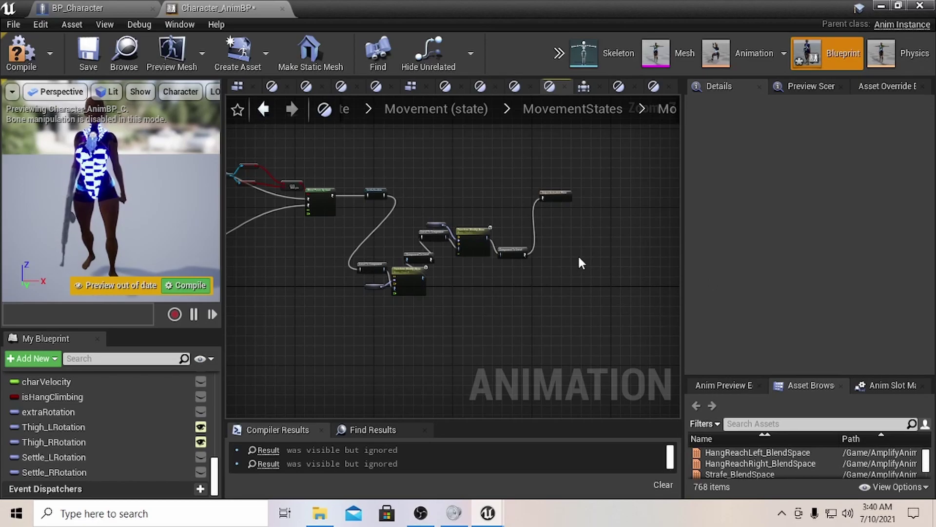
{"action": "scroll", "coordinate": [577, 254], "scroll_direction": "up", "scroll_amount": 1}
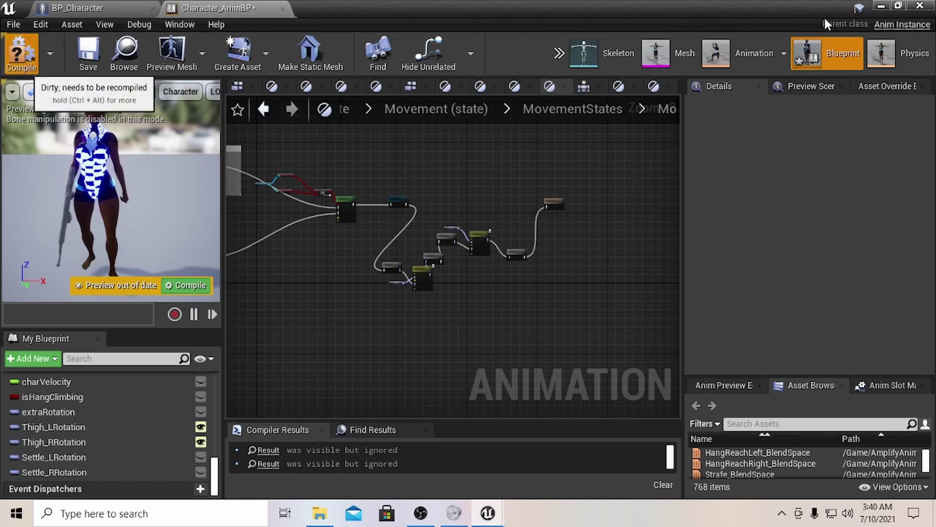
Return to the level editor, play DemoScene in full screen, turn the camera and run the character forward
{"action": "left_click", "coordinate": [882, 6]}
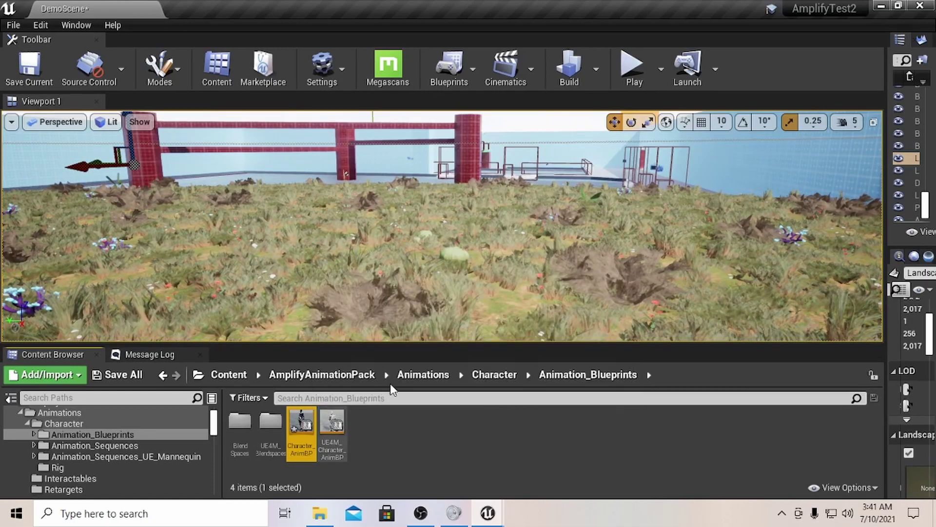
{"action": "left_click", "coordinate": [635, 64]}
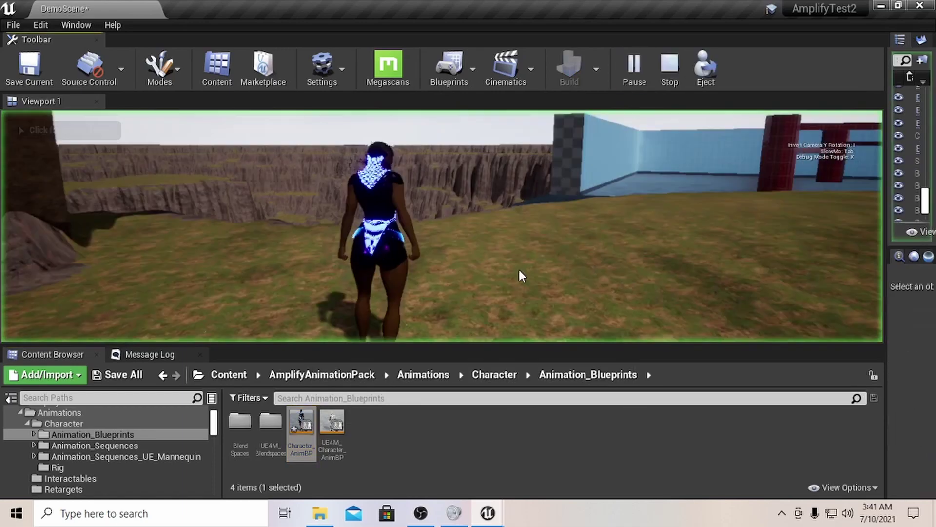
{"action": "key", "text": "shift+F1"}
{"action": "key", "text": "F11"}
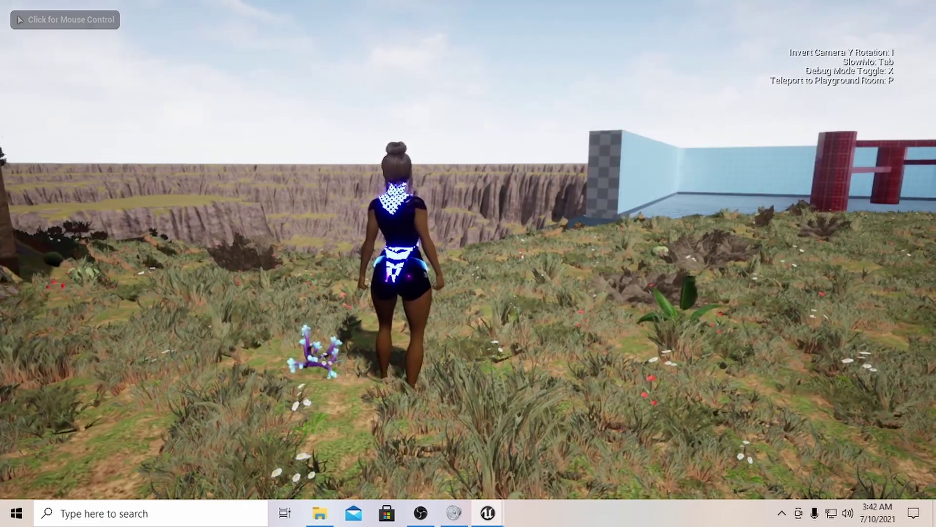
{"action": "left_click_drag", "start_coordinate": [468, 263], "coordinate": [683, 263]}
{"action": "key", "text": "w"}
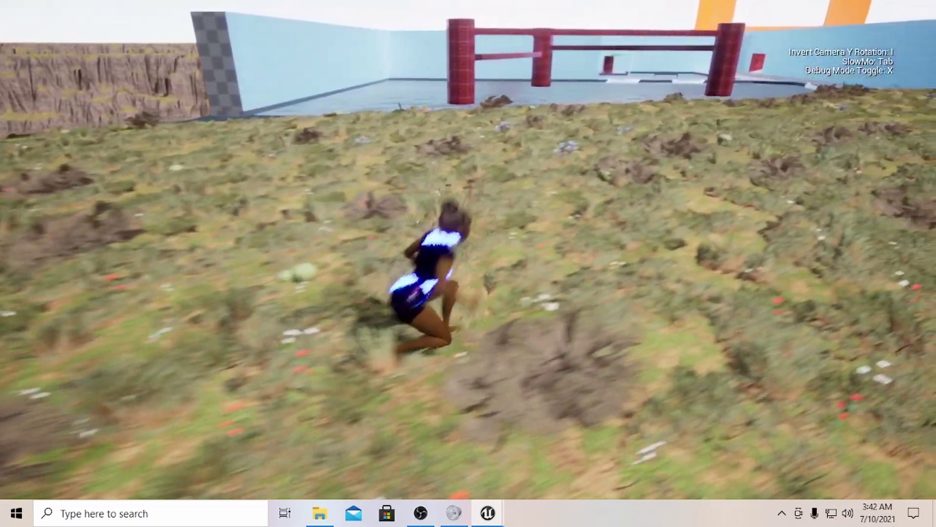
Jump with the character and run across the grass field towards the orange wall to check the movement animation
{"action": "key", "text": "space"}
{"action": "key", "text": "w"}
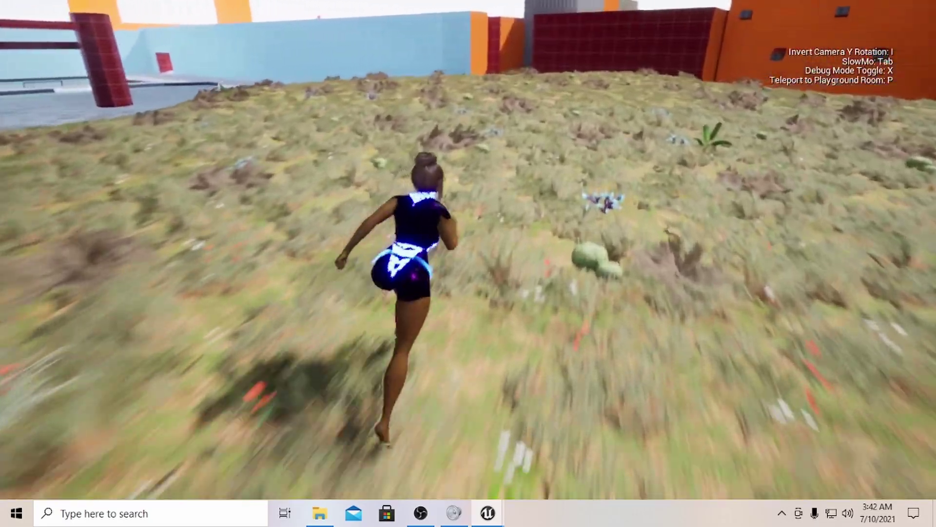
{"action": "key", "text": "w"}
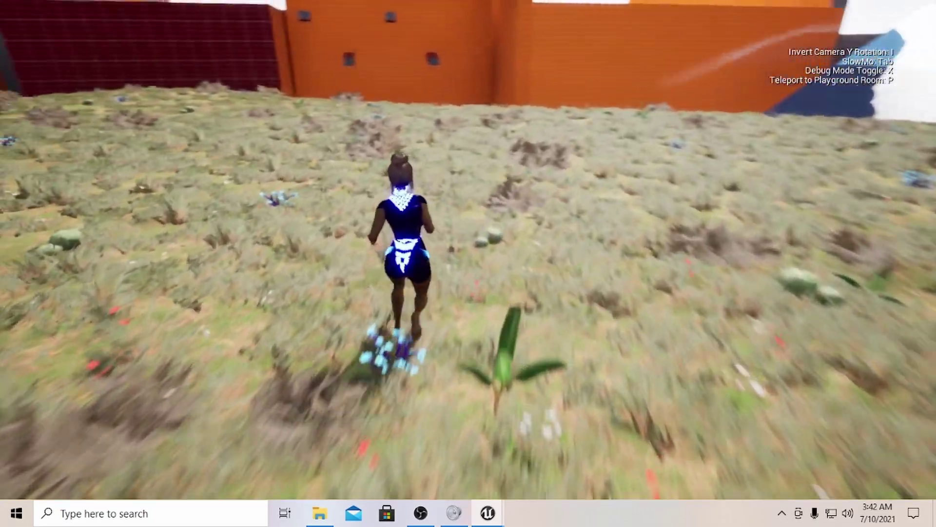
{"action": "key", "text": "w"}
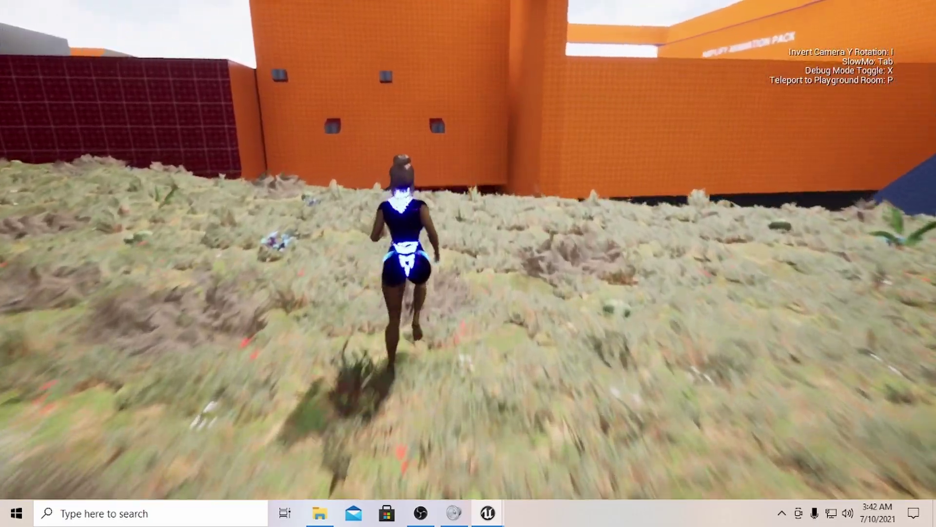
Run the character along the rocks to the green arrow panel on the brown wall and try interacting with it
{"action": "key", "text": "w"}
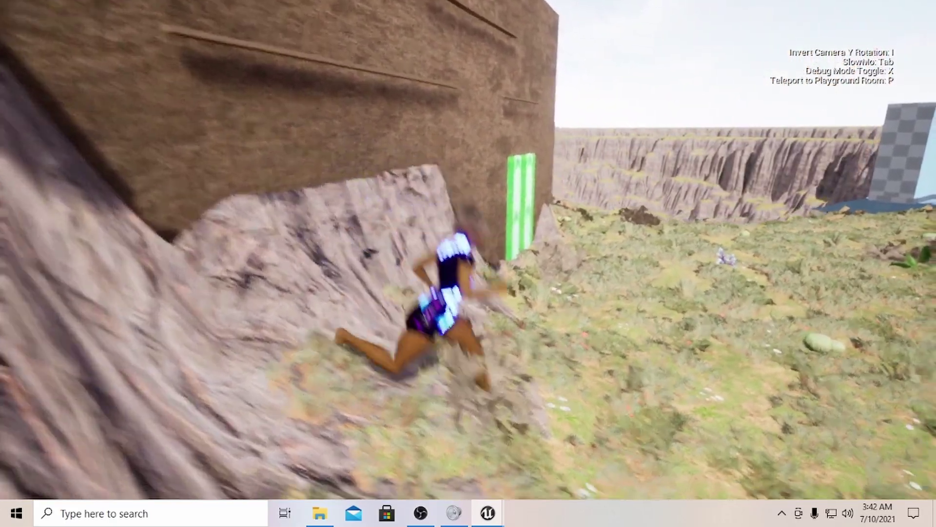
{"action": "key", "text": "w"}
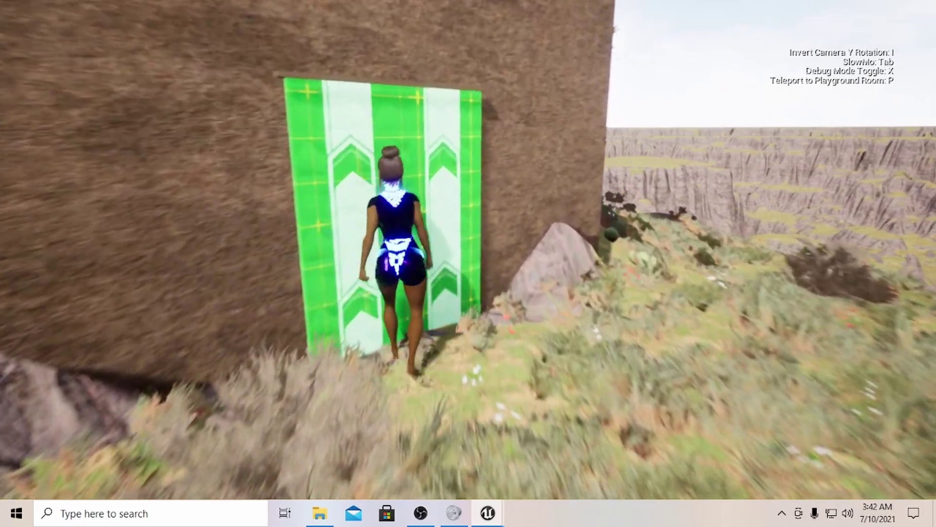
{"action": "key", "text": "e"}
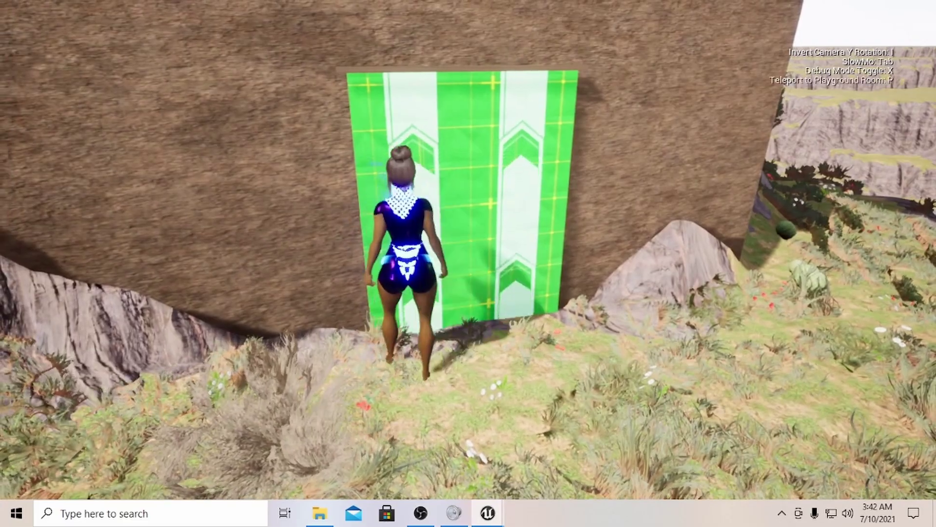
Run the character away from the green panel past the cliff edge and over the grass, including a jump
{"action": "key", "text": "w"}
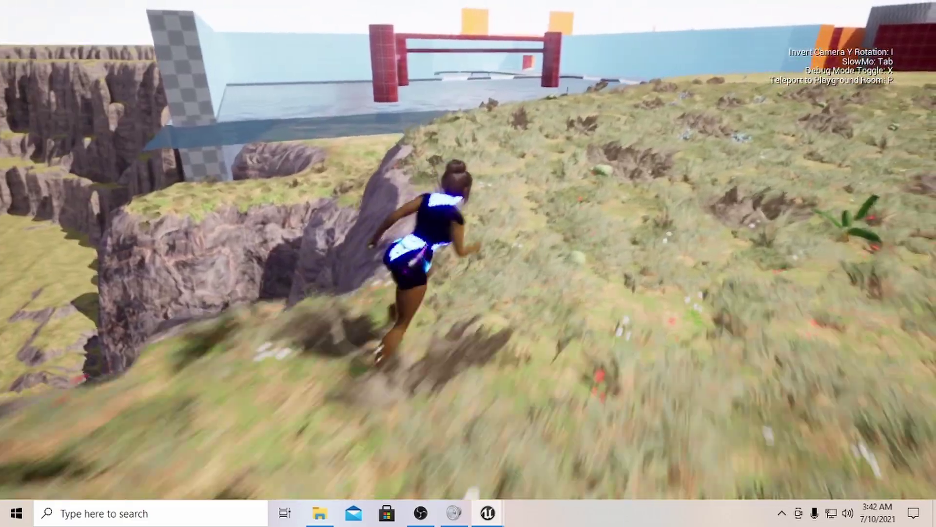
{"action": "key", "text": "w"}
{"action": "key", "text": "space"}
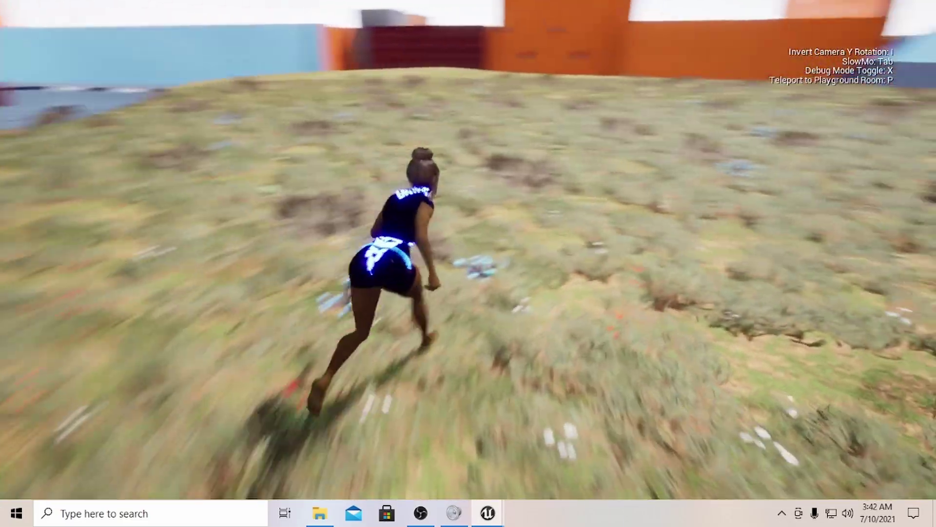
{"action": "key", "text": "w"}
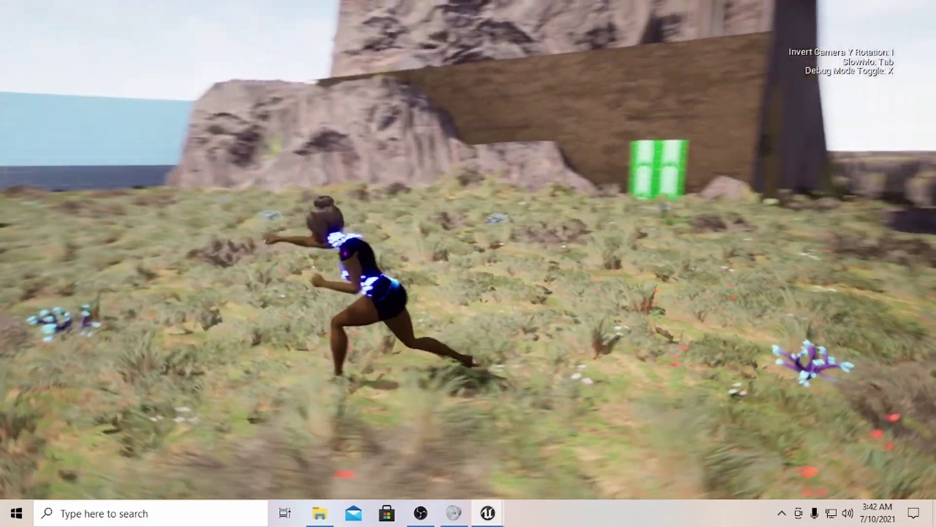
Run the character around the grass in front of the brown wall, changing direction, and stop in the idle pose
{"action": "key", "text": "w"}
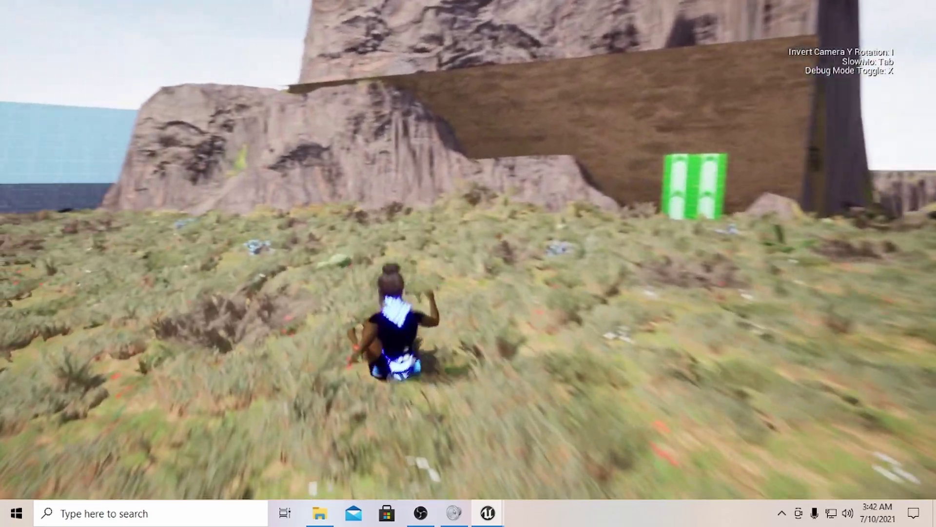
{"action": "key", "text": "w"}
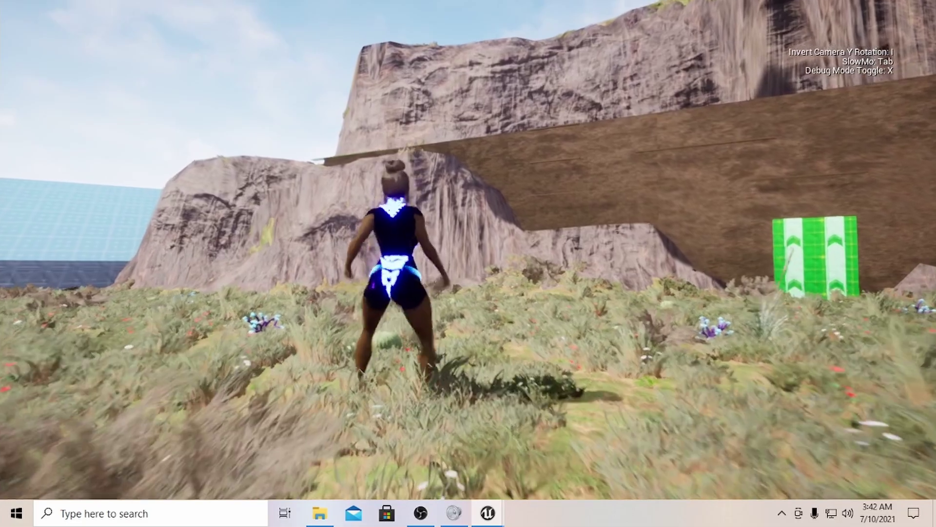
{"action": "key", "text": "w"}
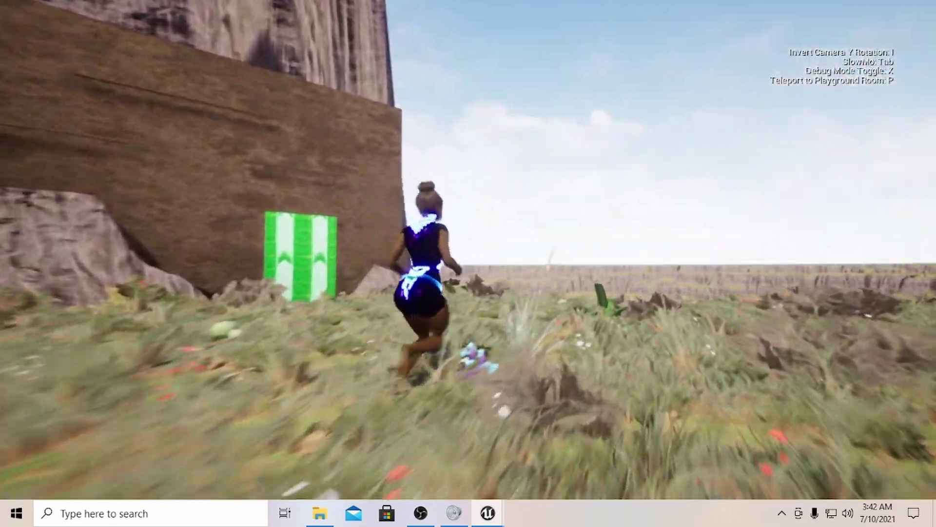
{"action": "key", "text": "w"}
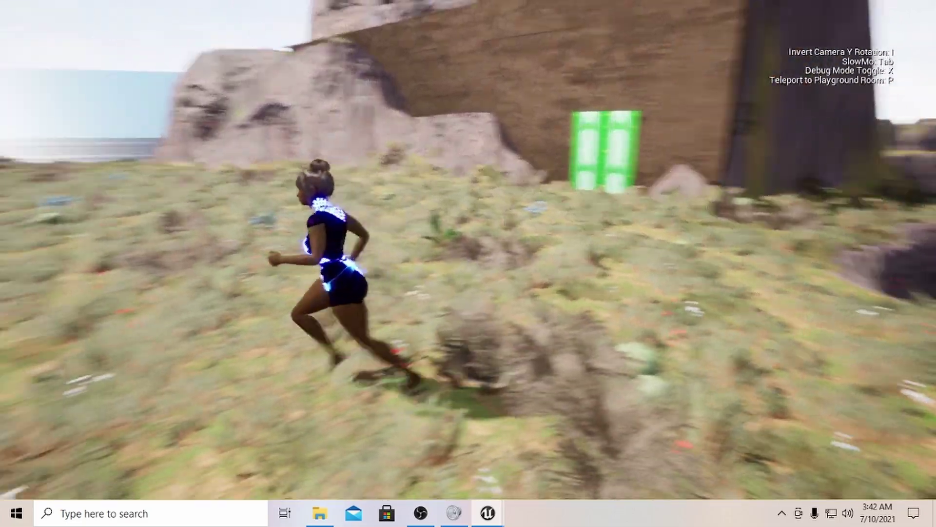
{"action": "key", "text": "w"}
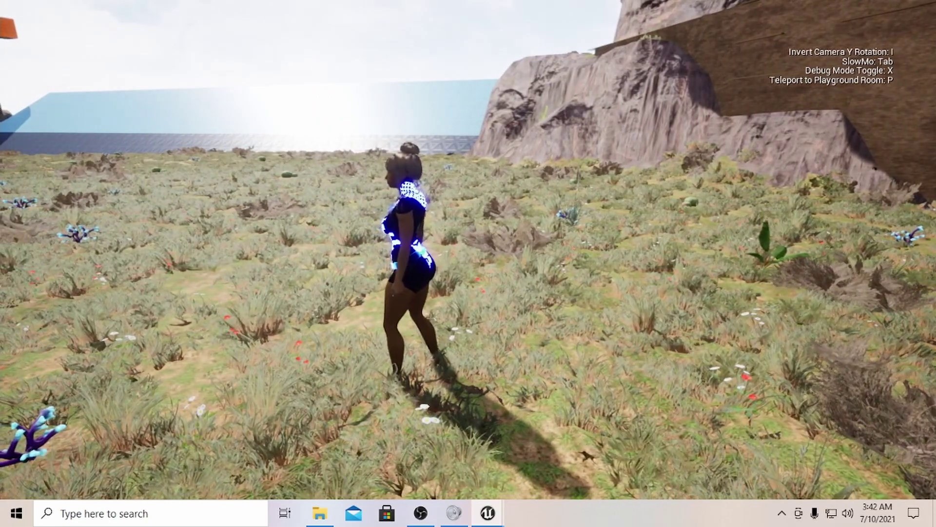